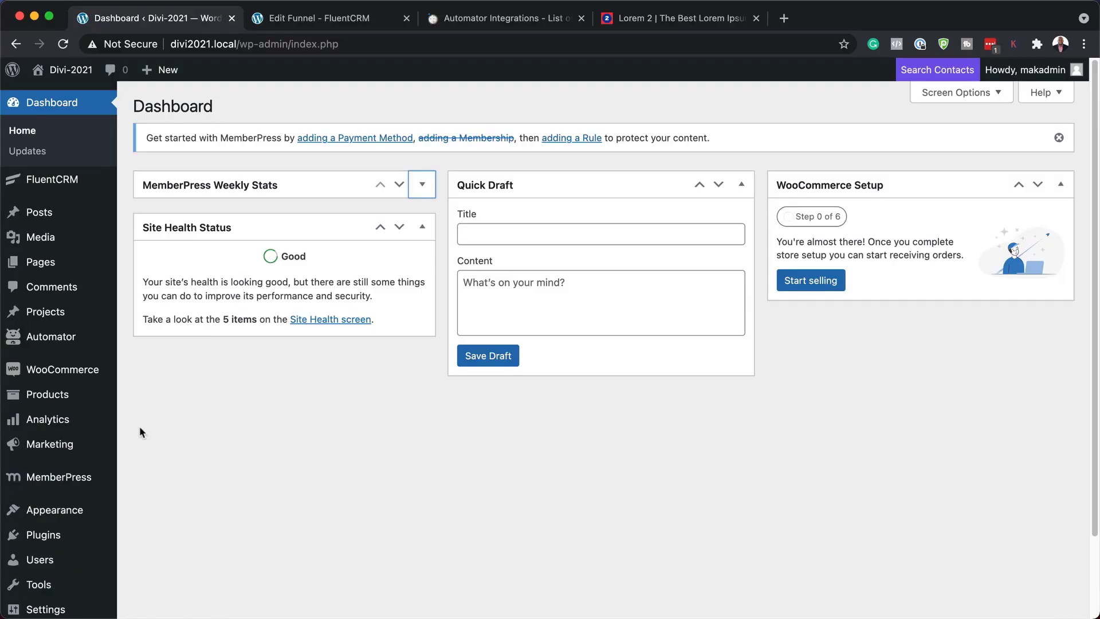
Let the intro play until the Divi-2021 WordPress dashboard appears
{"action": "mouse_move", "coordinate": [40, 341]}
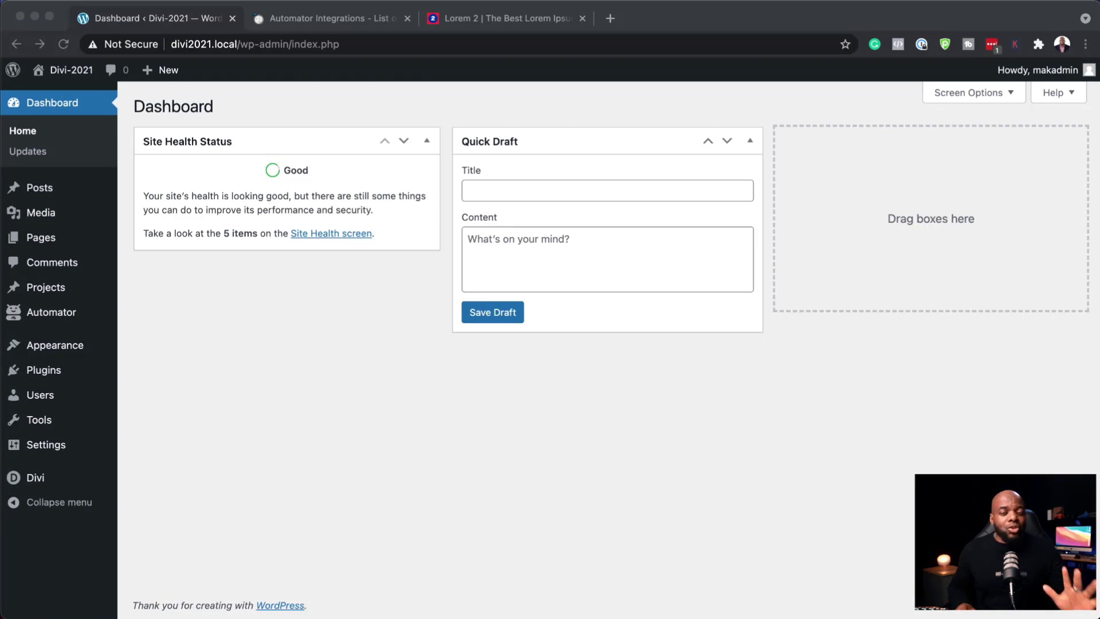
Search Add Plugins for 'uncanny automator' and confirm the plugin is already Active
{"action": "left_click", "coordinate": [184, 400]}
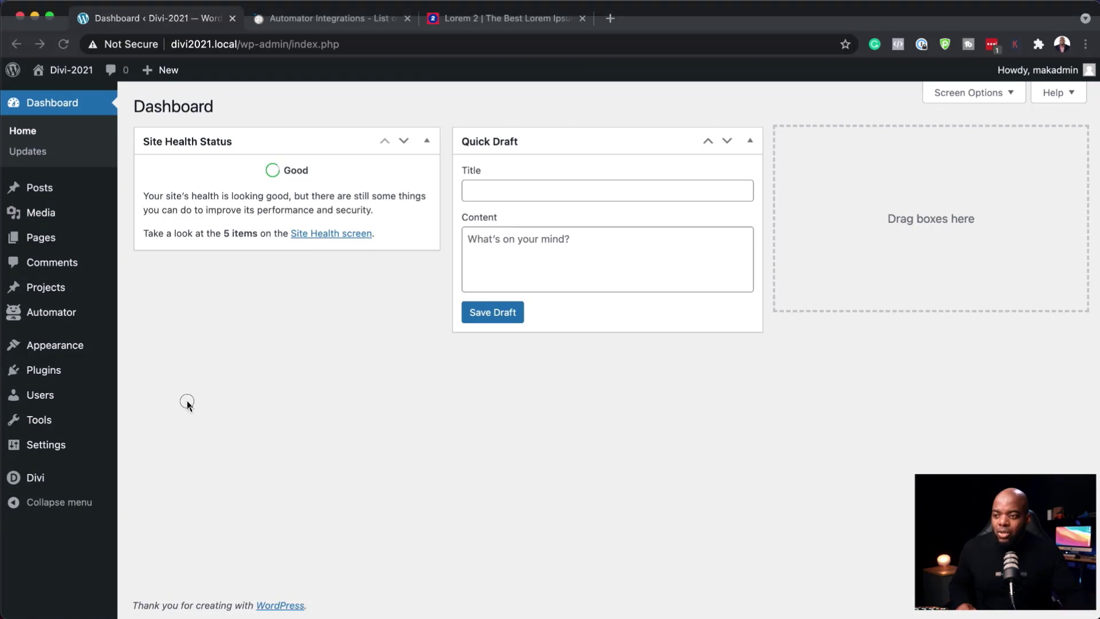
{"action": "mouse_move", "coordinate": [59, 376]}
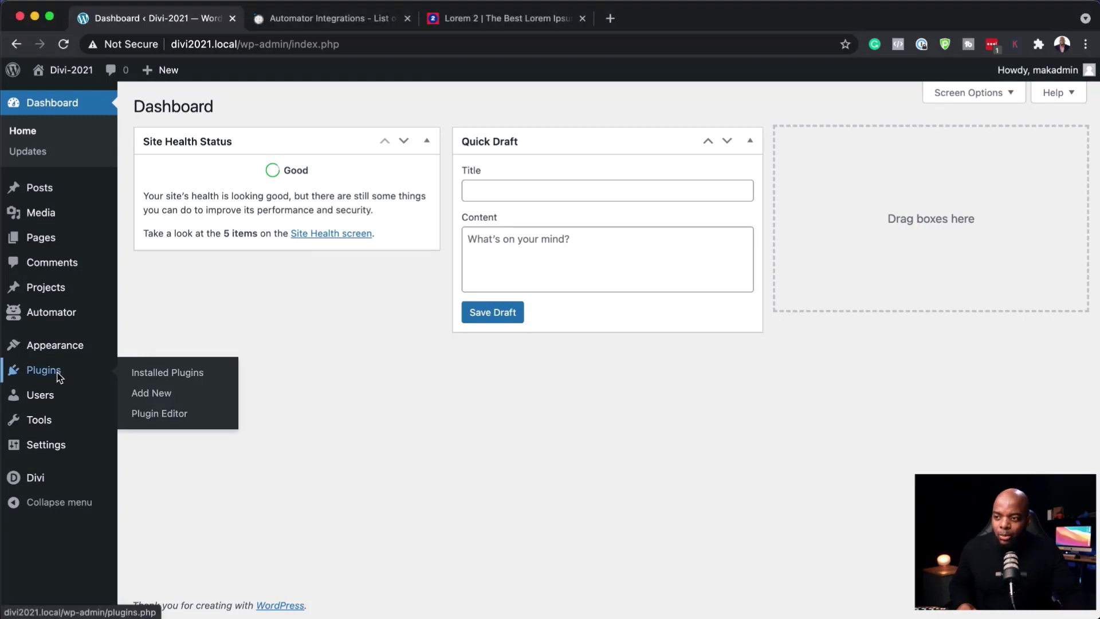
{"action": "left_click", "coordinate": [159, 398]}
{"action": "left_click", "coordinate": [955, 154]}
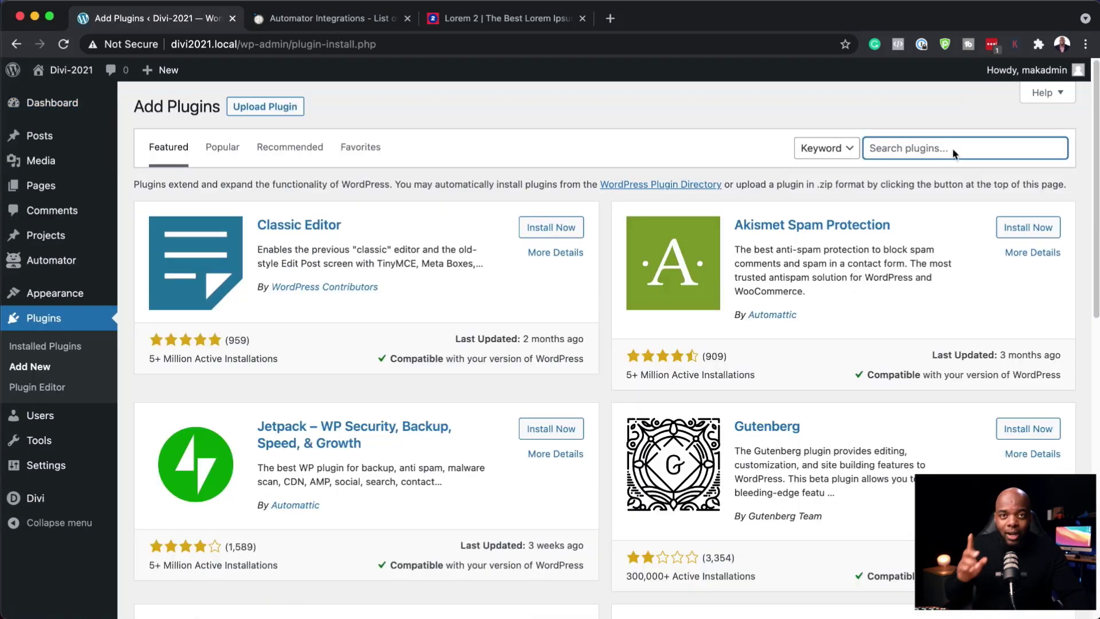
{"action": "type", "text": "uncanny automator"}
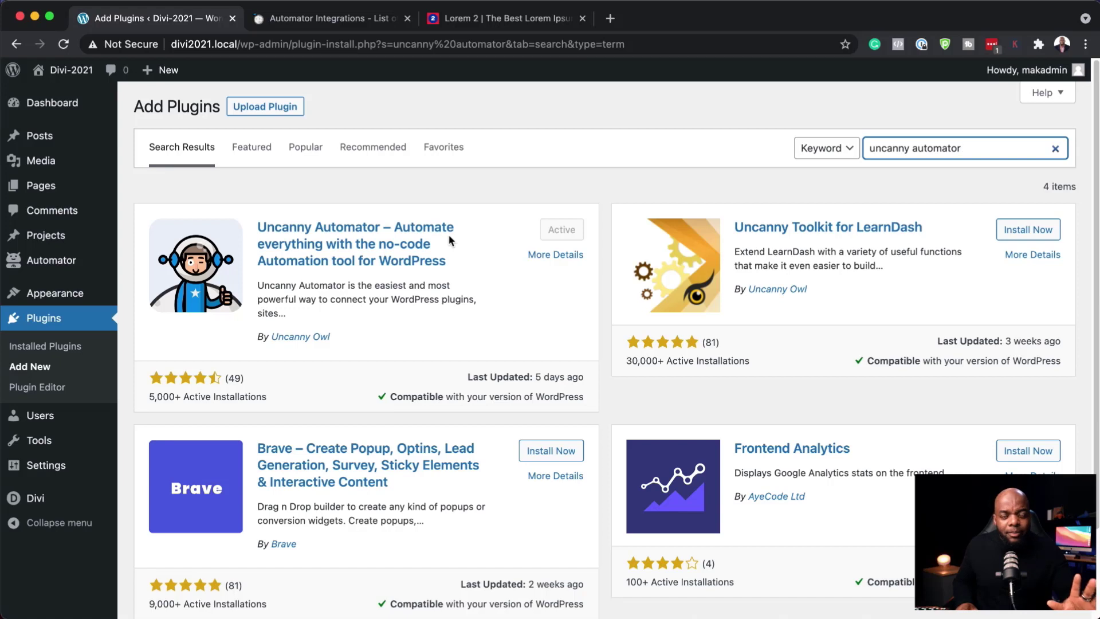
{"action": "mouse_move", "coordinate": [49, 256]}
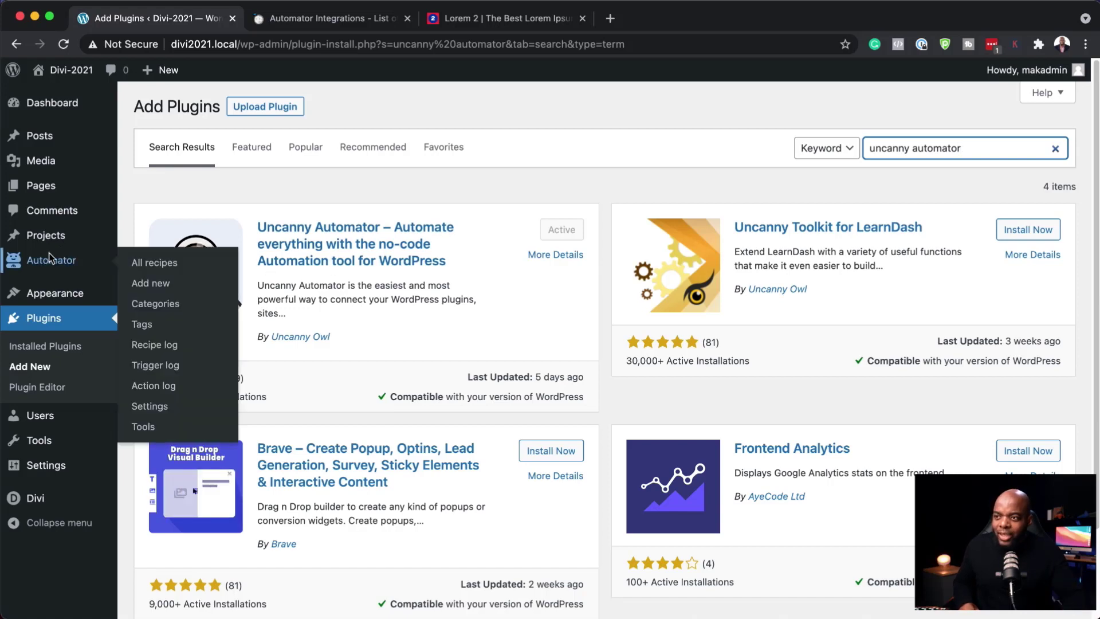
Start a new Automator recipe from the All recipes list
{"action": "left_click", "coordinate": [173, 267]}
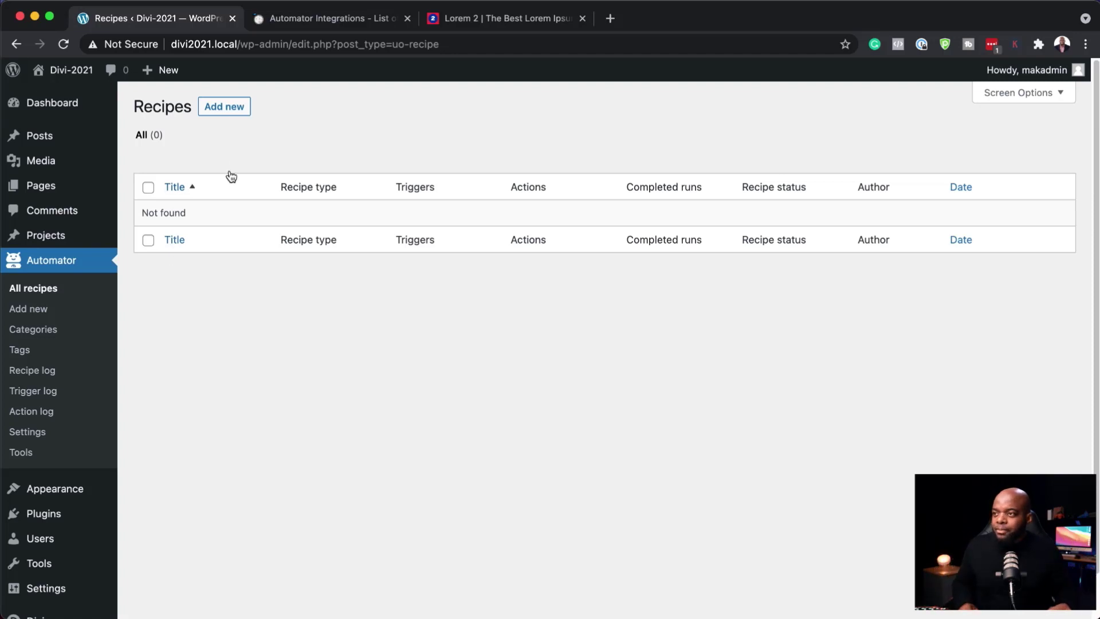
{"action": "left_click", "coordinate": [220, 113]}
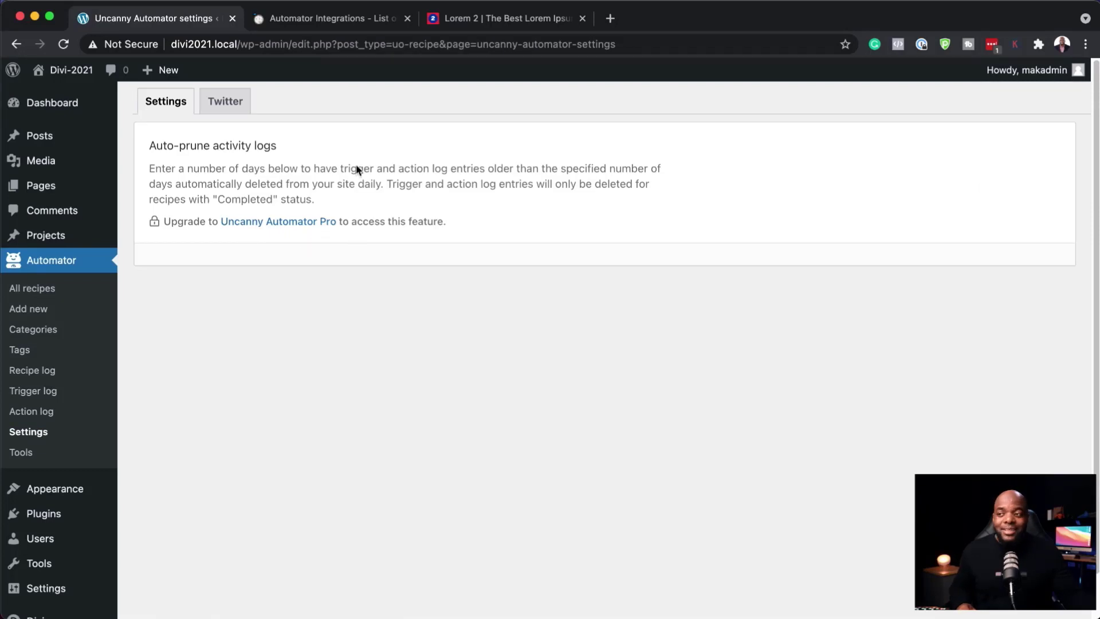
Review the Automator Tools status report and Twitter settings, then go back to All recipes
{"action": "left_click", "coordinate": [31, 453]}
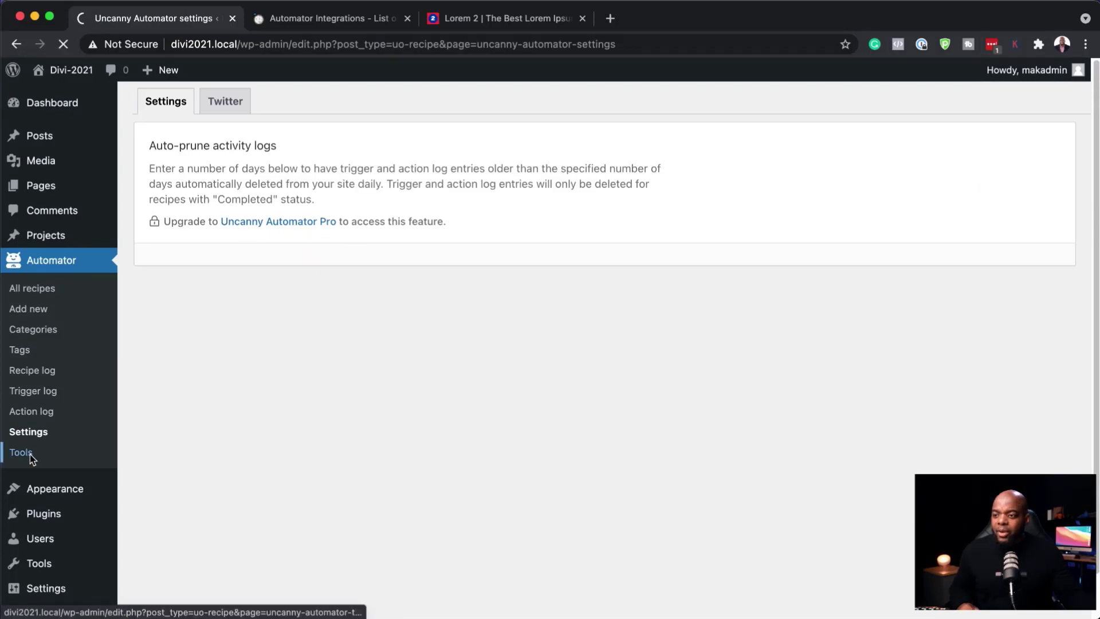
{"action": "scroll", "coordinate": [380, 352], "scroll_direction": "down", "scroll_amount": 1}
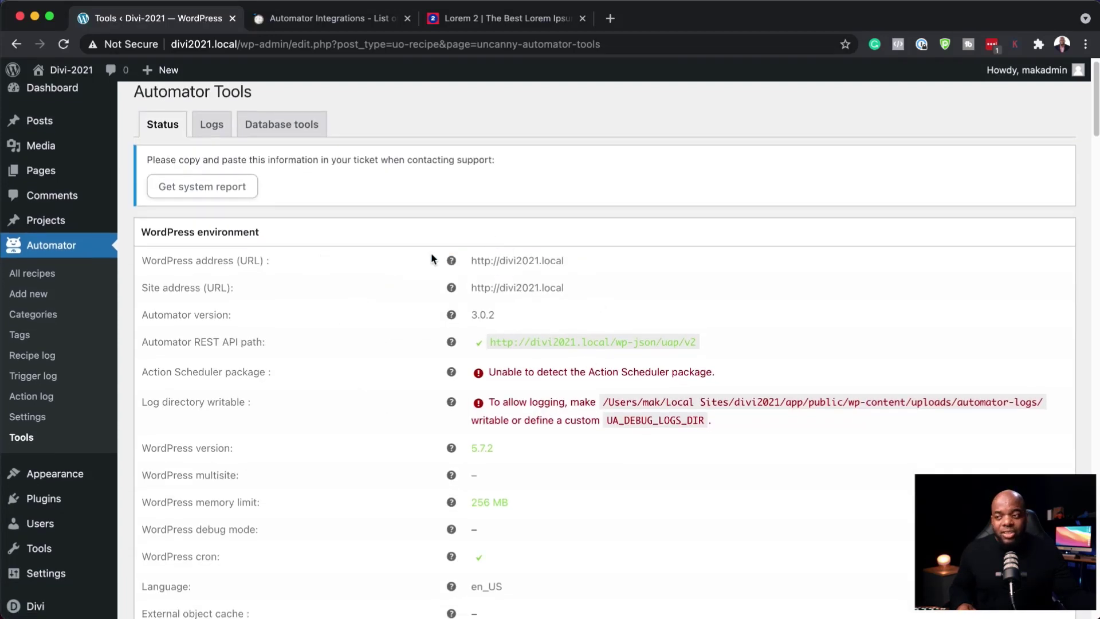
{"action": "scroll", "coordinate": [620, 456], "scroll_direction": "down", "scroll_amount": 10}
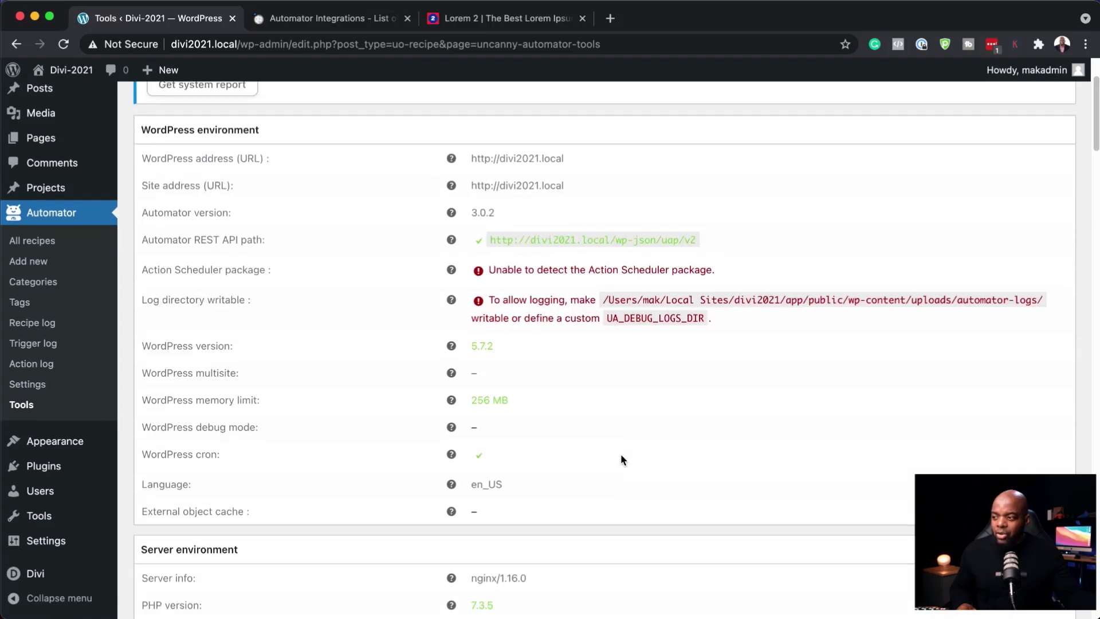
{"action": "scroll", "coordinate": [623, 457], "scroll_direction": "down", "scroll_amount": 3}
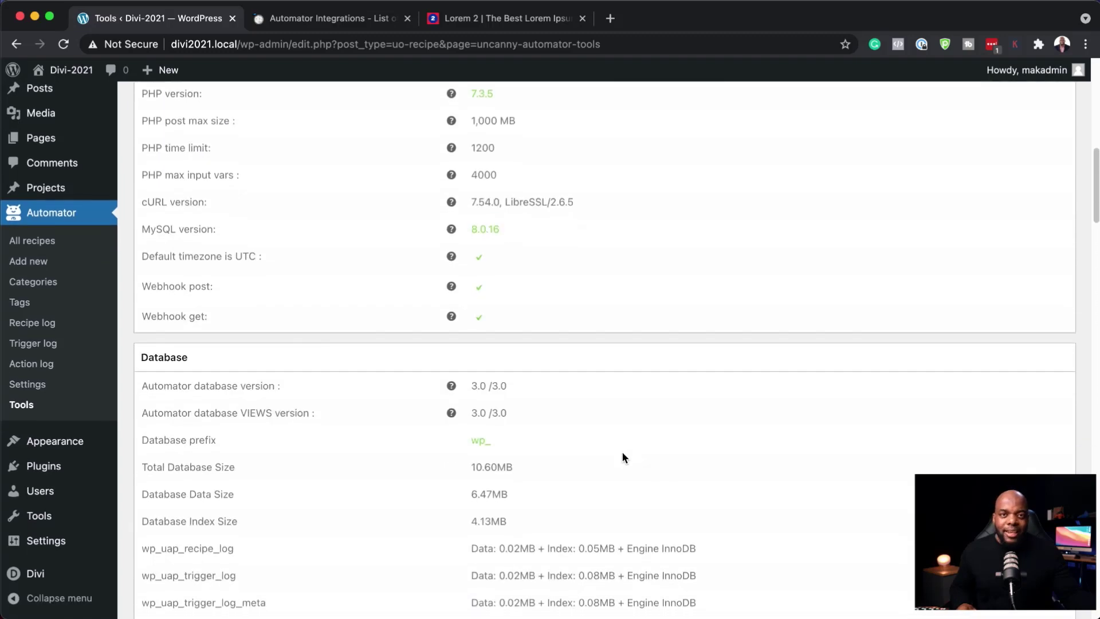
{"action": "scroll", "coordinate": [624, 457], "scroll_direction": "up", "scroll_amount": 5}
{"action": "scroll", "coordinate": [623, 455], "scroll_direction": "up", "scroll_amount": 7}
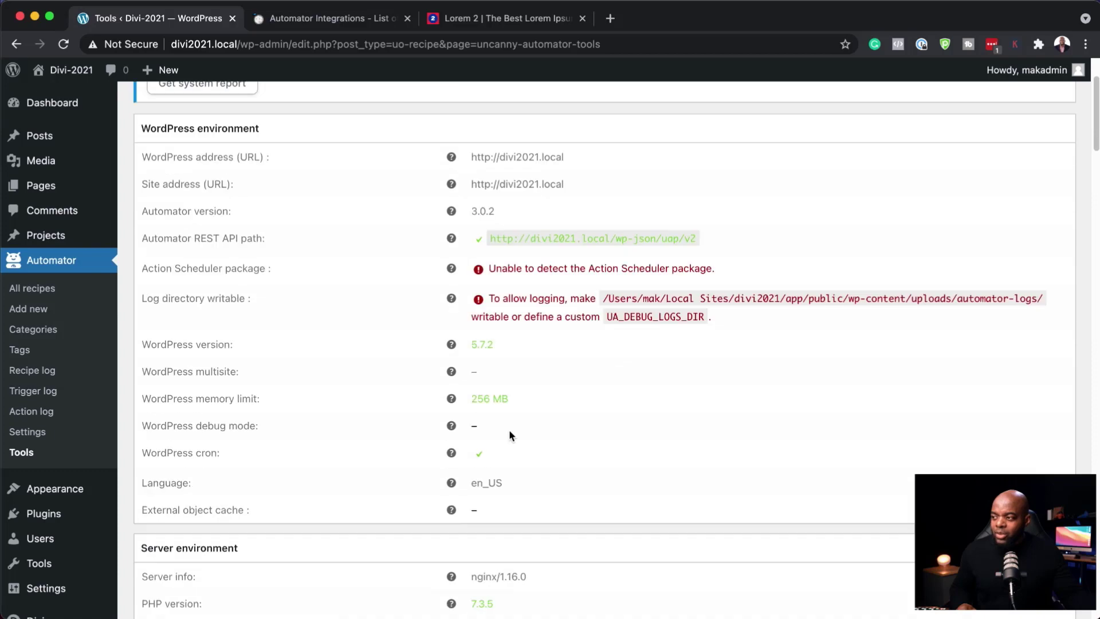
{"action": "scroll", "coordinate": [543, 385], "scroll_direction": "up", "scroll_amount": 2}
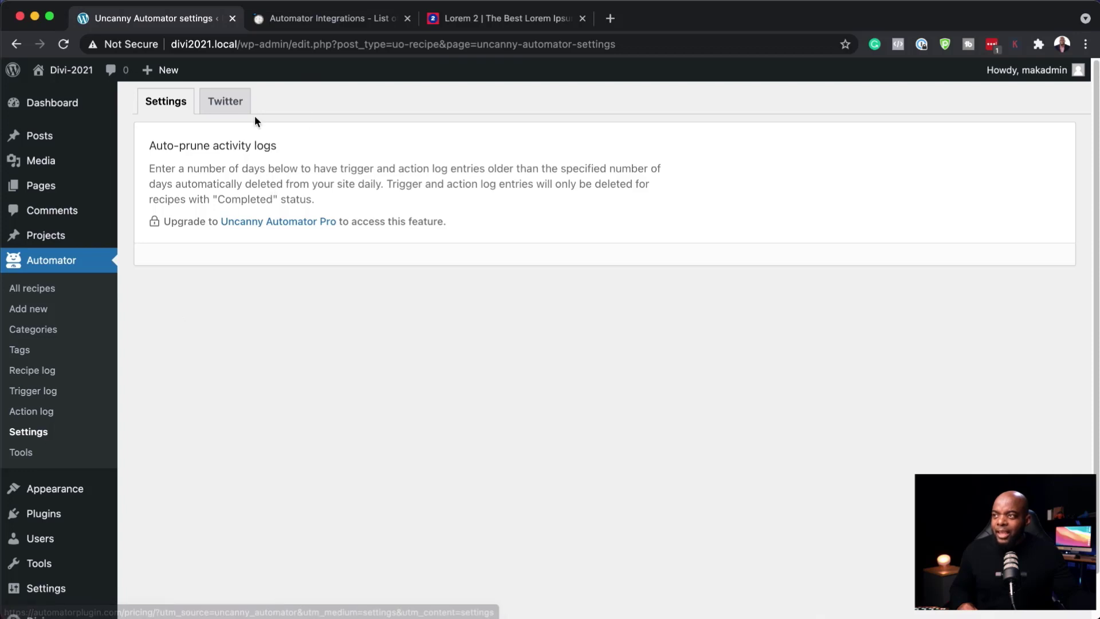
{"action": "left_click", "coordinate": [233, 108]}
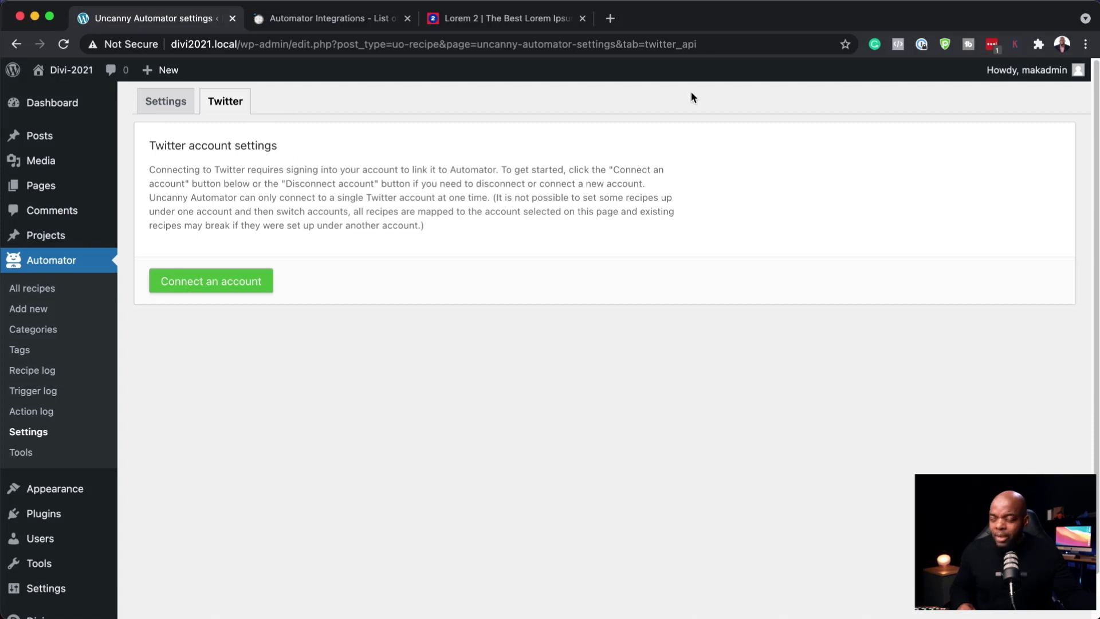
{"action": "left_click", "coordinate": [49, 290]}
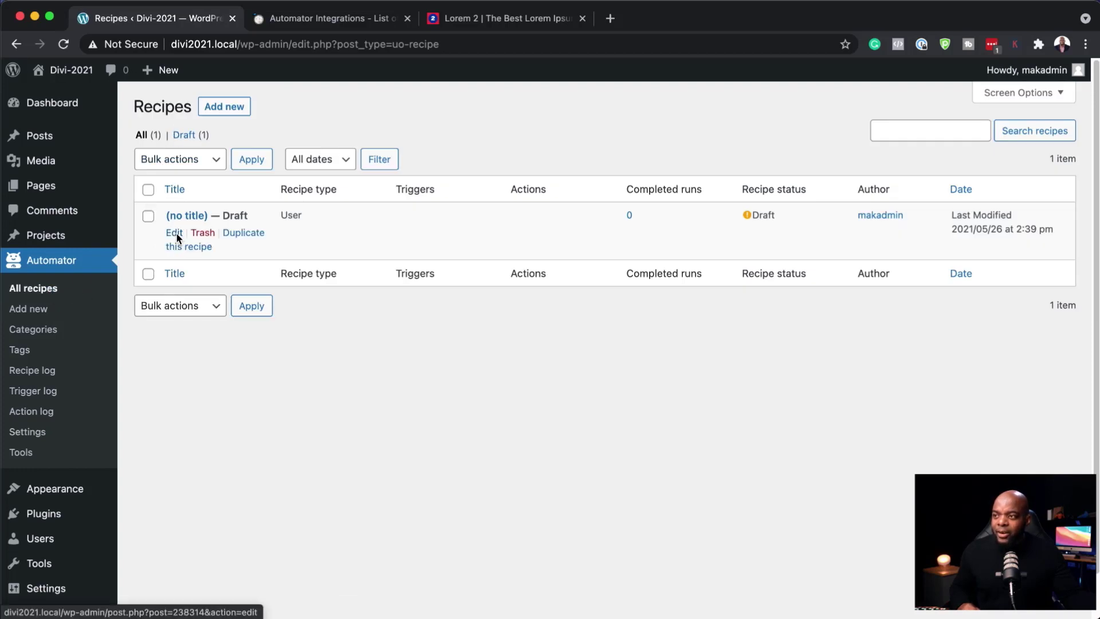
Edit the '(no title)' draft recipe and look over its trigger integrations
{"action": "left_click", "coordinate": [174, 233]}
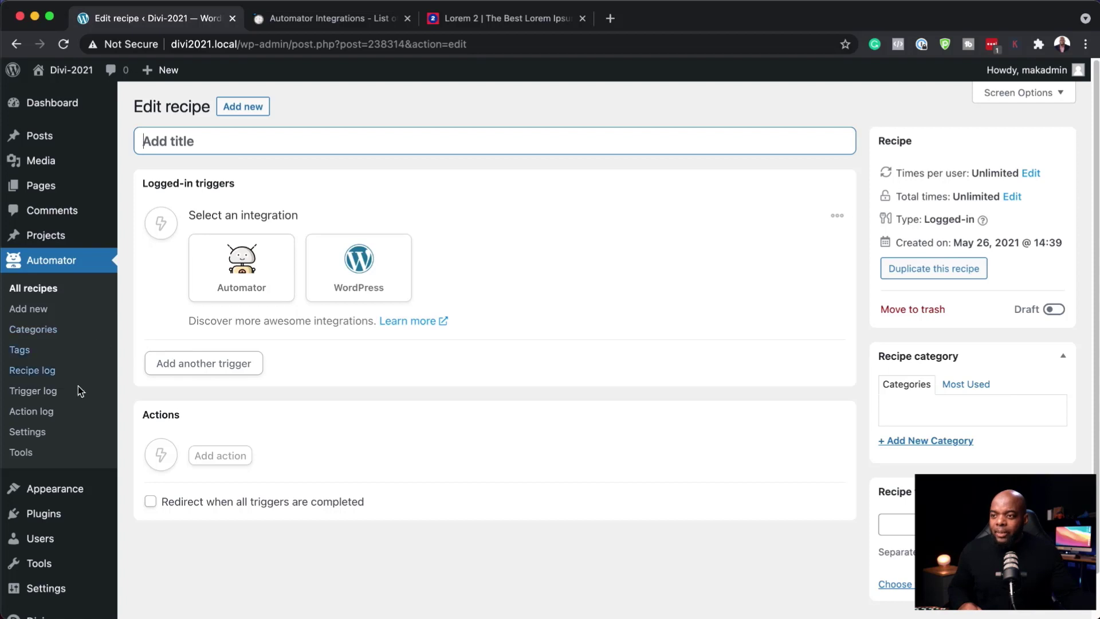
{"action": "scroll", "coordinate": [78, 462], "scroll_direction": "down", "scroll_amount": 2}
Select all installed plugins and bulk-activate them, including Uncanny Automator Pro 3.0
{"action": "mouse_move", "coordinate": [58, 469]}
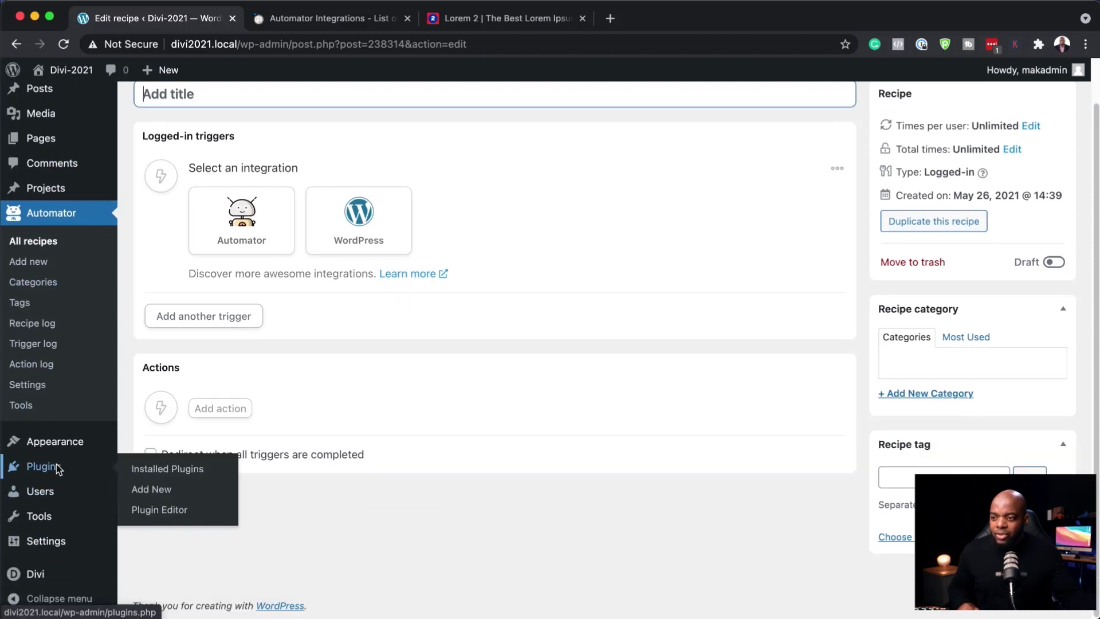
{"action": "left_click", "coordinate": [172, 470]}
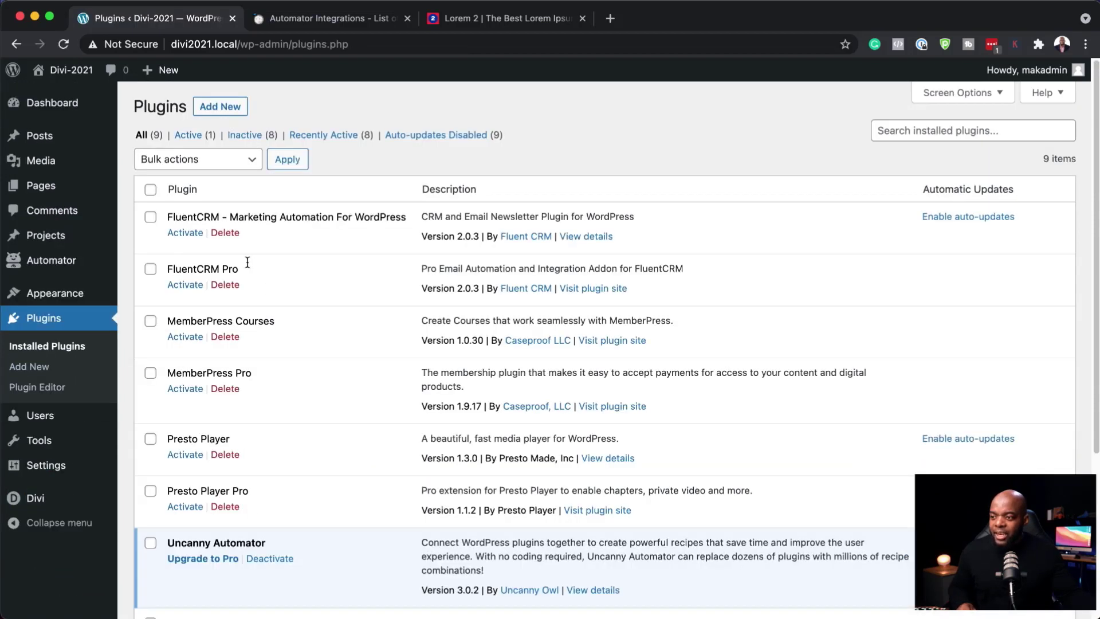
{"action": "left_click", "coordinate": [150, 190]}
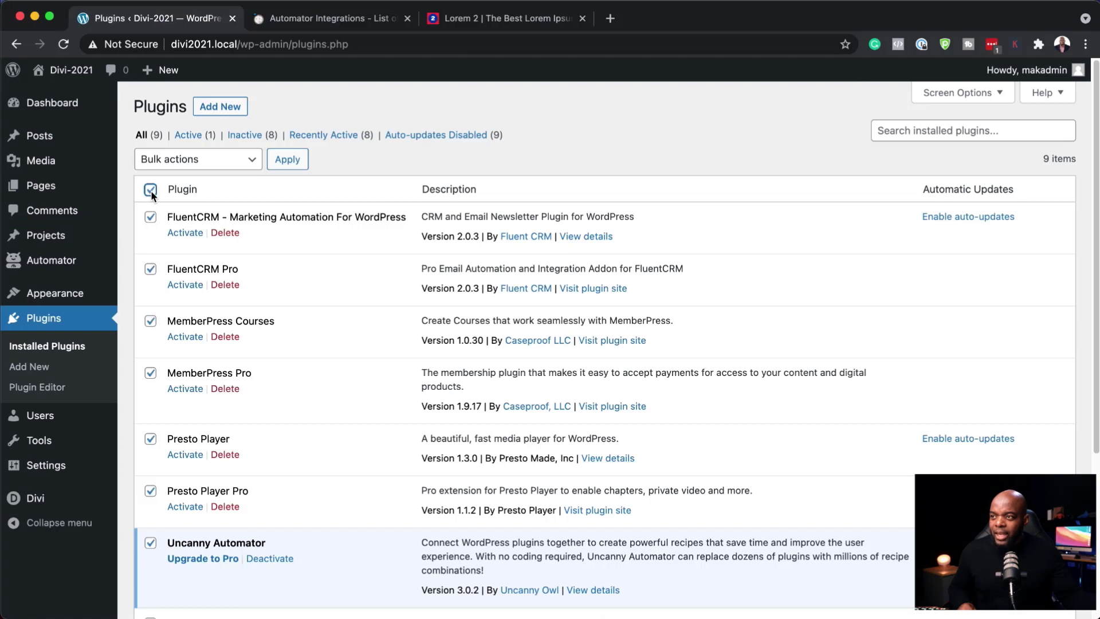
{"action": "left_click", "coordinate": [214, 161]}
{"action": "left_click", "coordinate": [222, 175]}
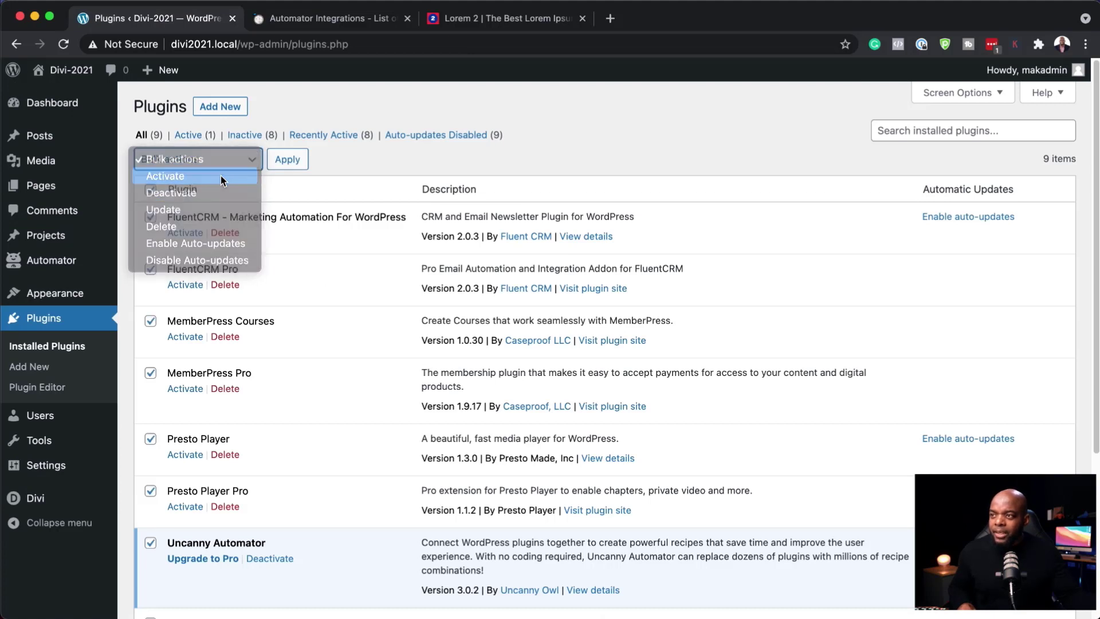
{"action": "left_click", "coordinate": [288, 159]}
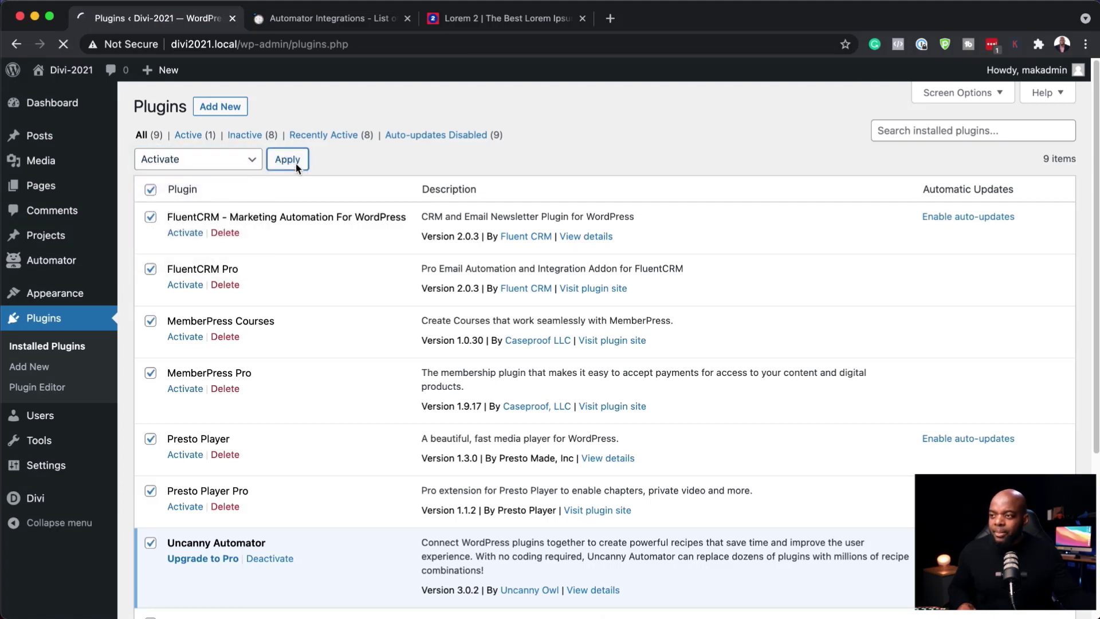
{"action": "scroll", "coordinate": [331, 353], "scroll_direction": "down", "scroll_amount": 10}
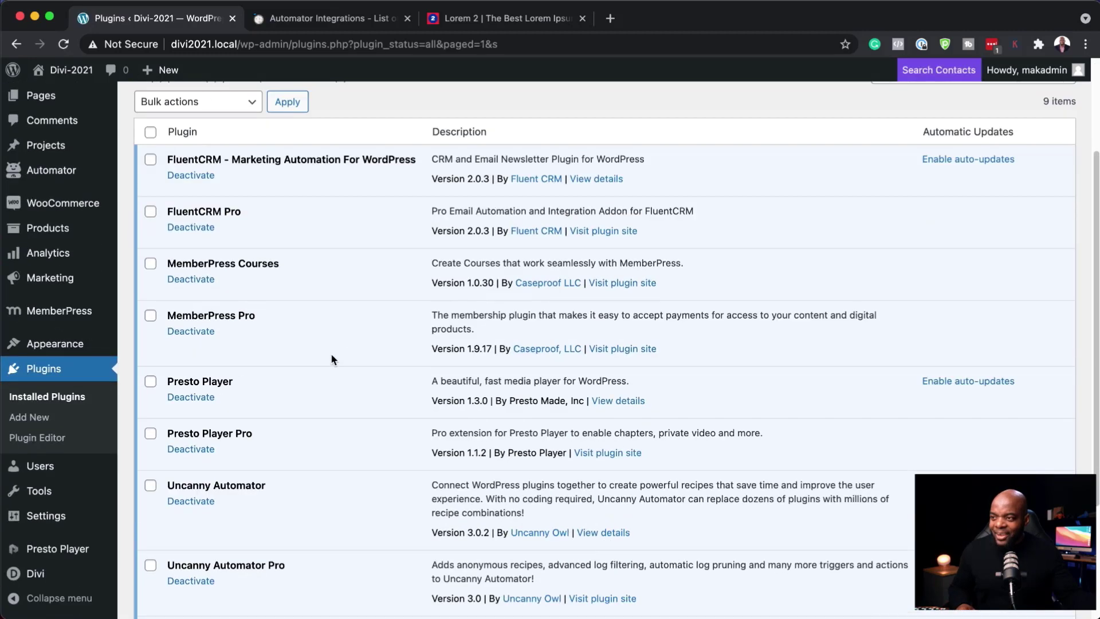
{"action": "scroll", "coordinate": [386, 419], "scroll_direction": "up", "scroll_amount": 6}
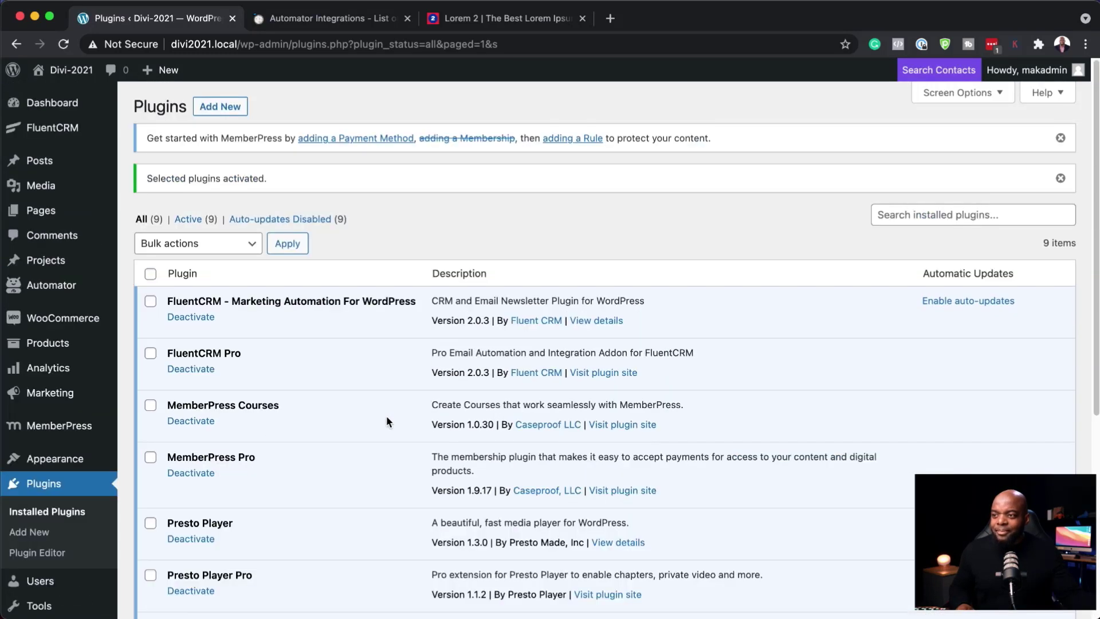
{"action": "scroll", "coordinate": [356, 479], "scroll_direction": "down", "scroll_amount": 4}
{"action": "scroll", "coordinate": [357, 481], "scroll_direction": "down", "scroll_amount": 2}
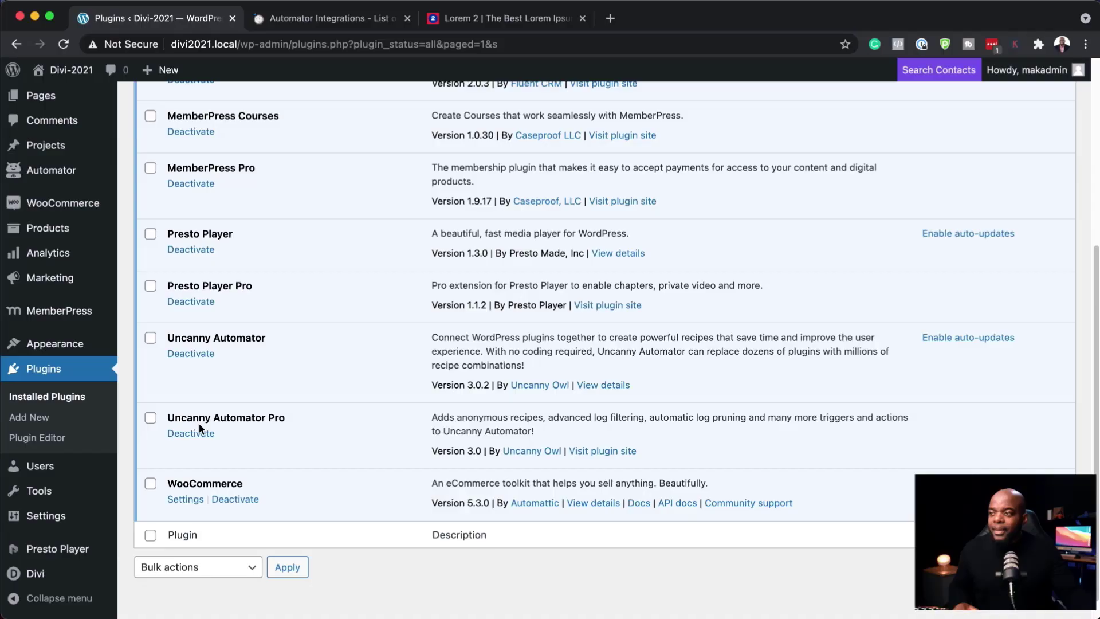
{"action": "scroll", "coordinate": [359, 332], "scroll_direction": "up", "scroll_amount": 1}
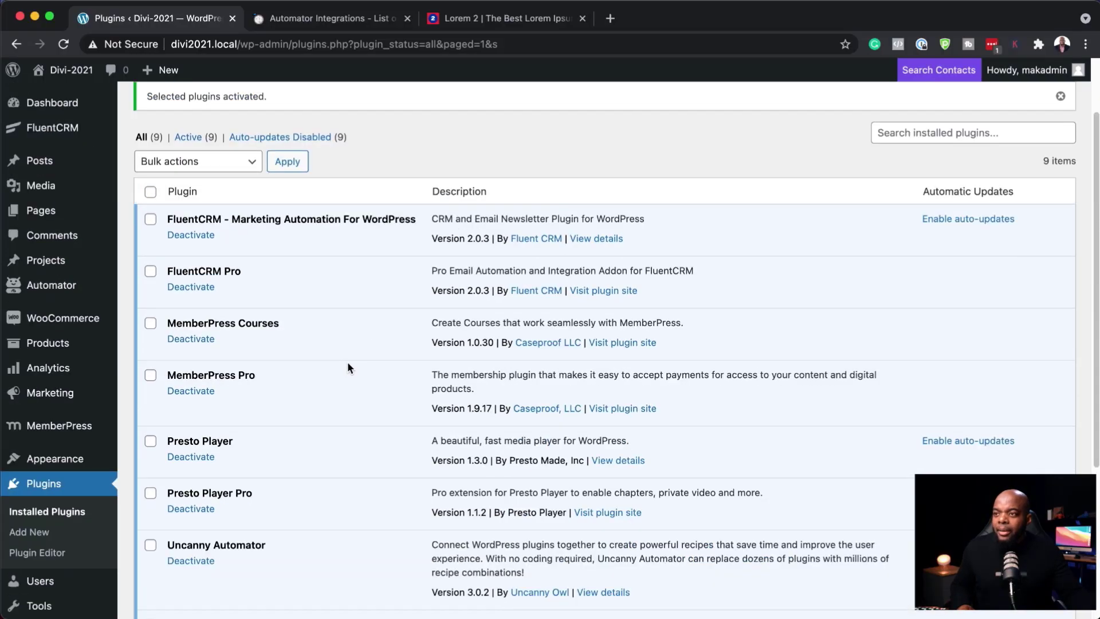
{"action": "scroll", "coordinate": [321, 355], "scroll_direction": "up", "scroll_amount": 1}
Start another new recipe and choose Presto as its trigger integration
{"action": "mouse_move", "coordinate": [64, 286]}
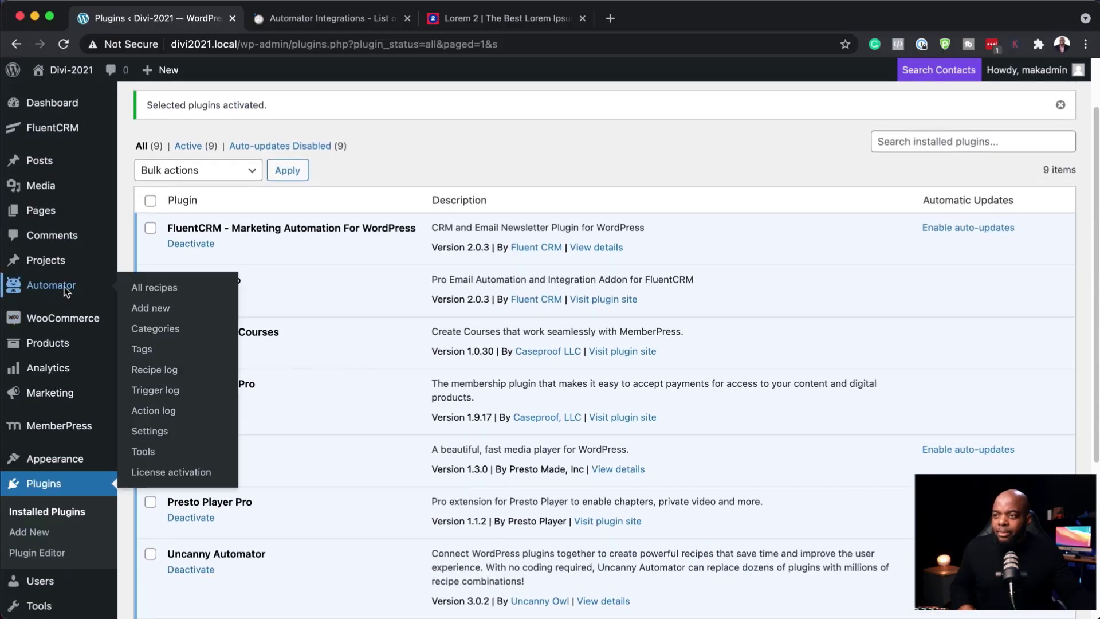
{"action": "left_click", "coordinate": [164, 289]}
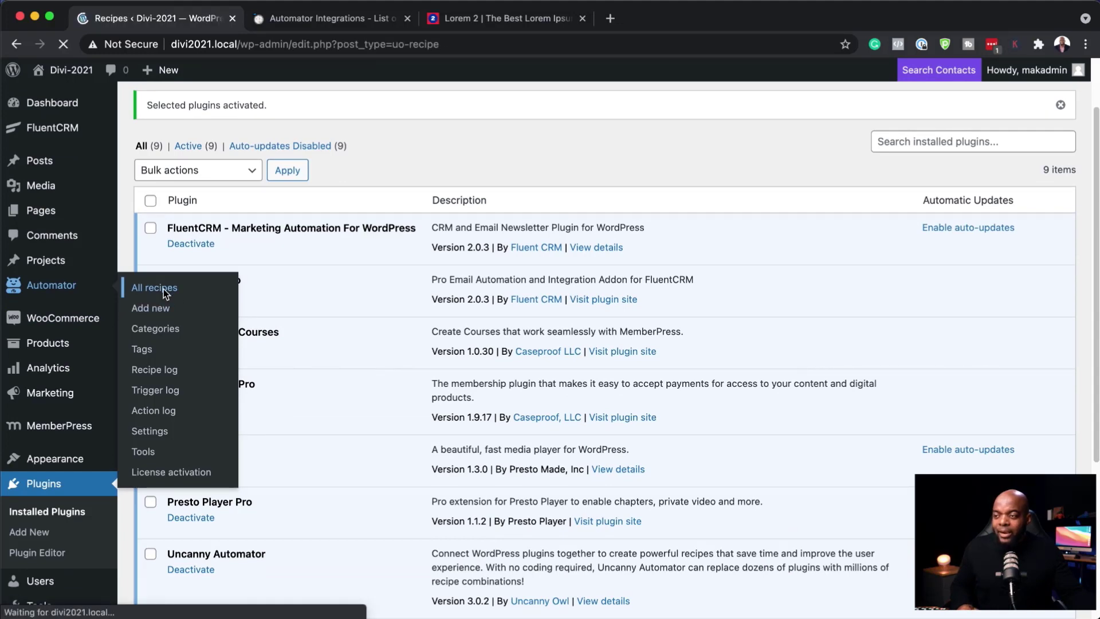
{"action": "left_click", "coordinate": [174, 277]}
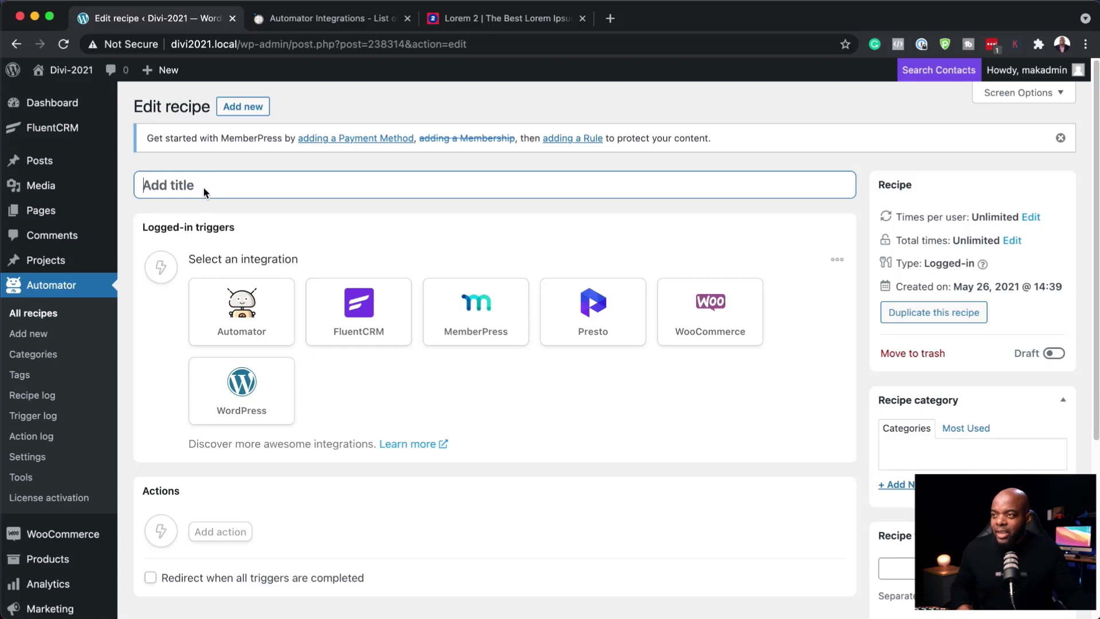
{"action": "left_click", "coordinate": [619, 321]}
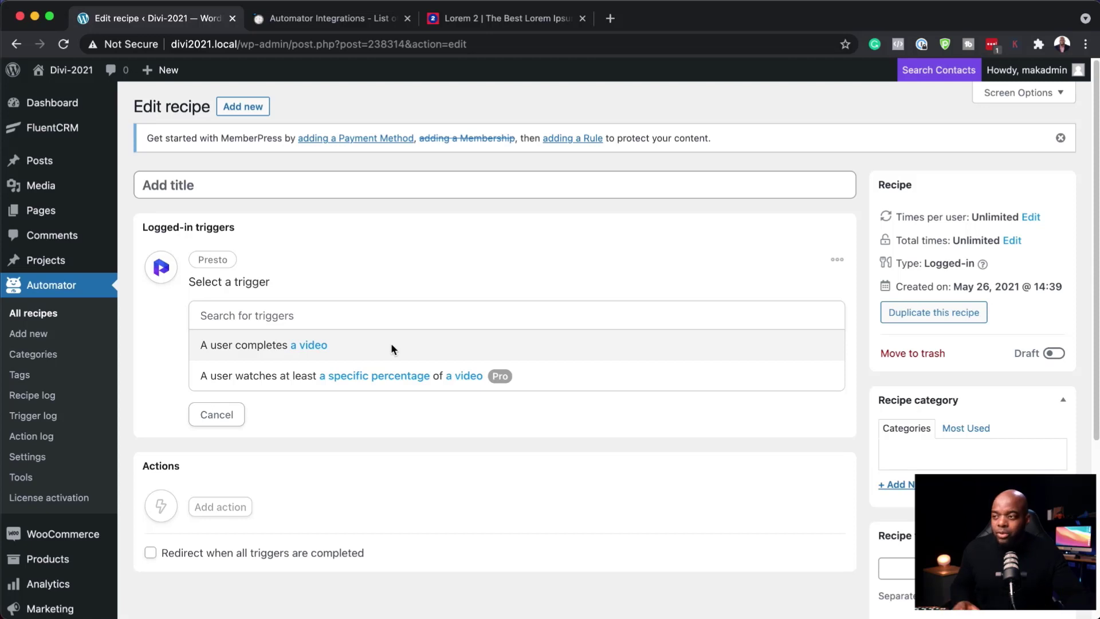
Trigger on any completed Presto video, with a FluentCRM action adding the 'Potential Customer' tag
{"action": "left_click", "coordinate": [324, 343]}
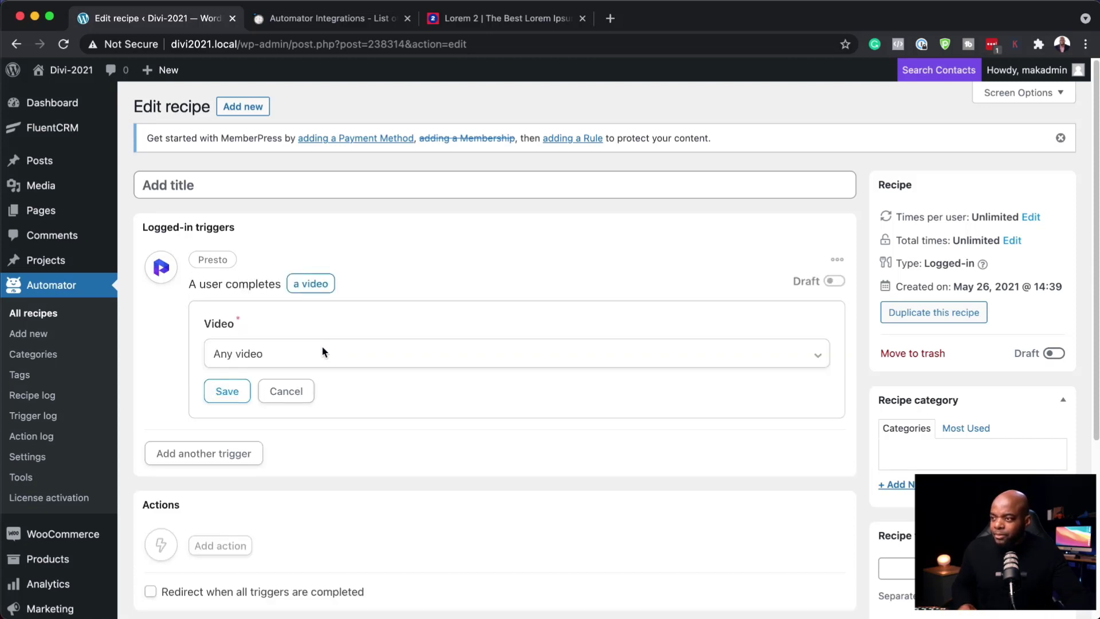
{"action": "left_click", "coordinate": [228, 392]}
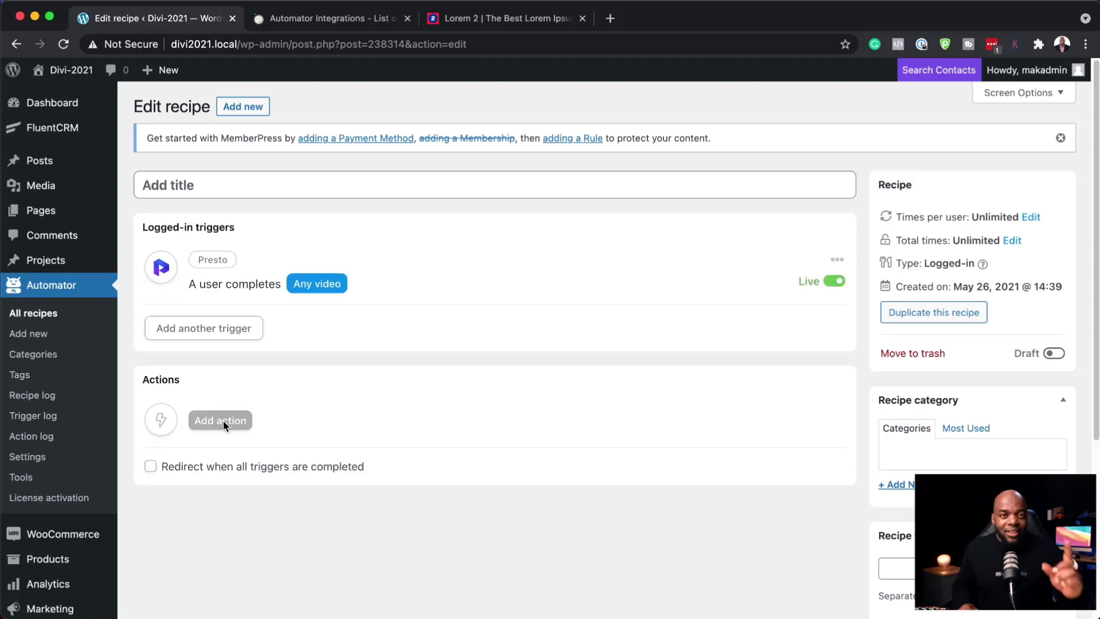
{"action": "left_click", "coordinate": [224, 419]}
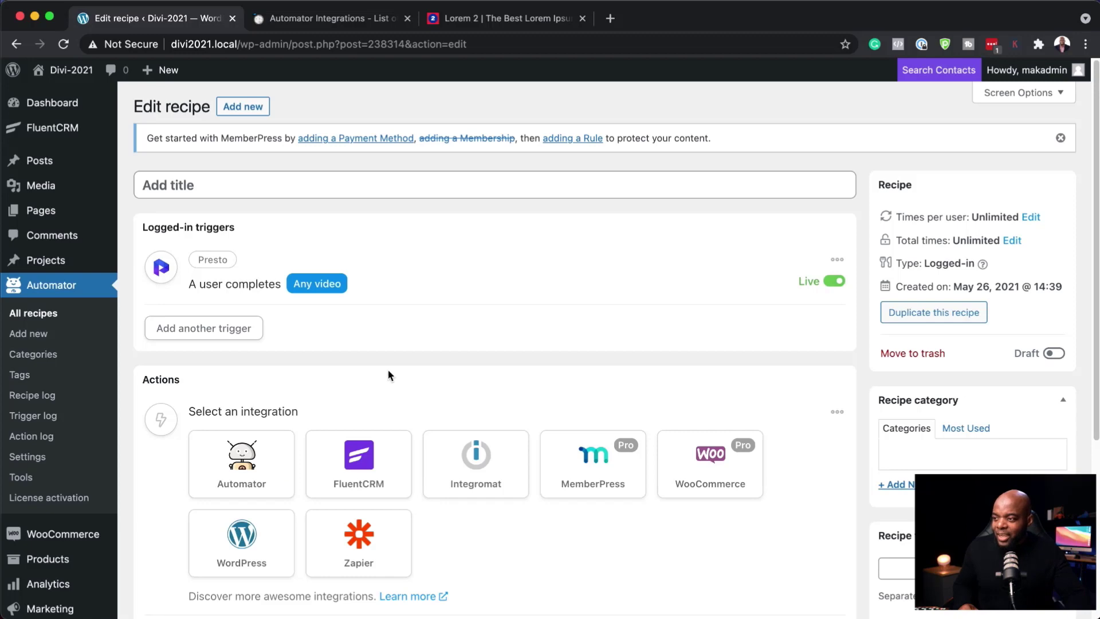
{"action": "scroll", "coordinate": [374, 367], "scroll_direction": "down", "scroll_amount": 5}
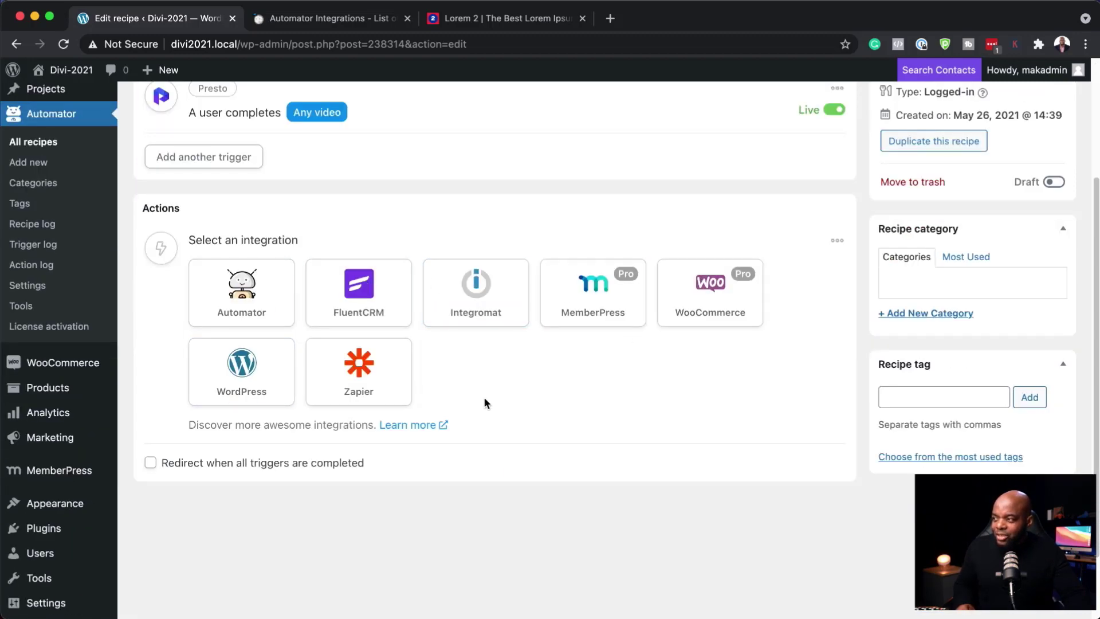
{"action": "left_click", "coordinate": [376, 298]}
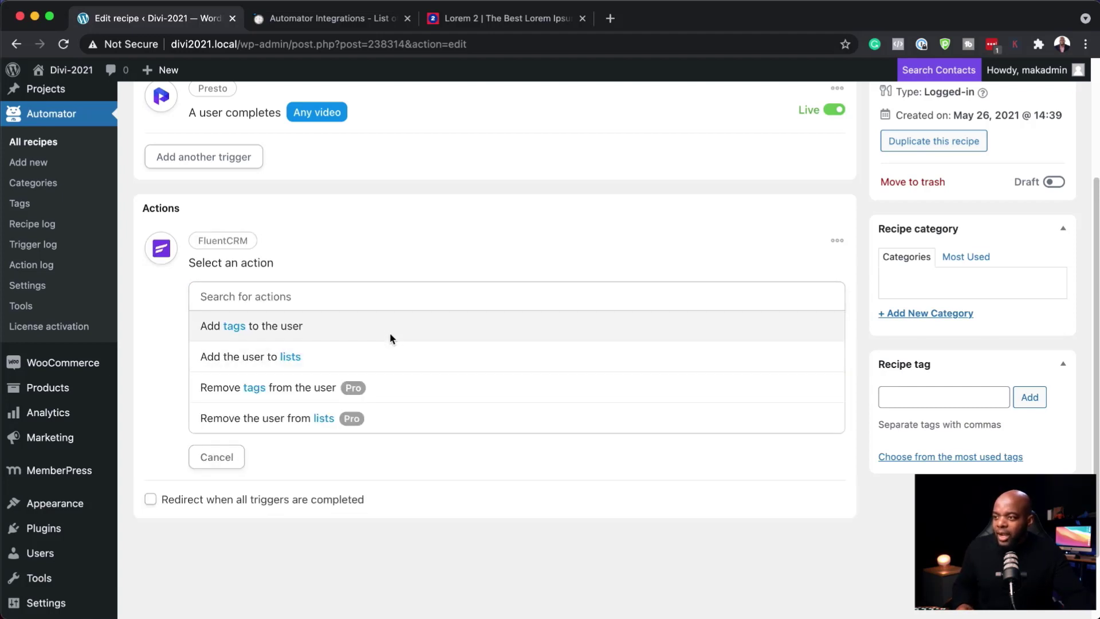
{"action": "scroll", "coordinate": [389, 336], "scroll_direction": "down", "scroll_amount": 1}
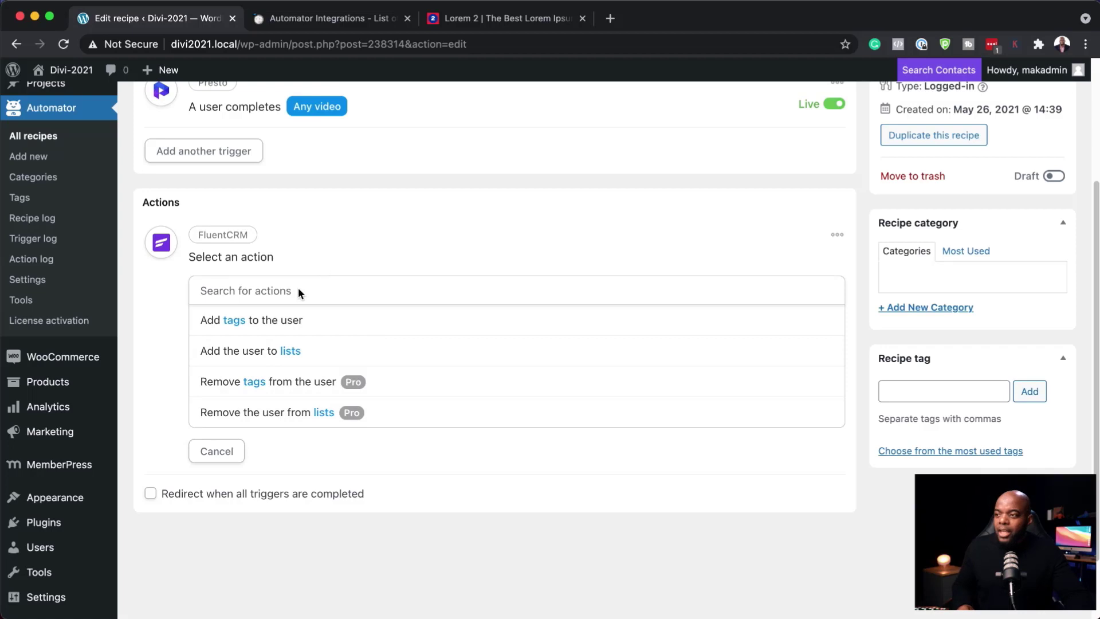
{"action": "left_click", "coordinate": [265, 291]}
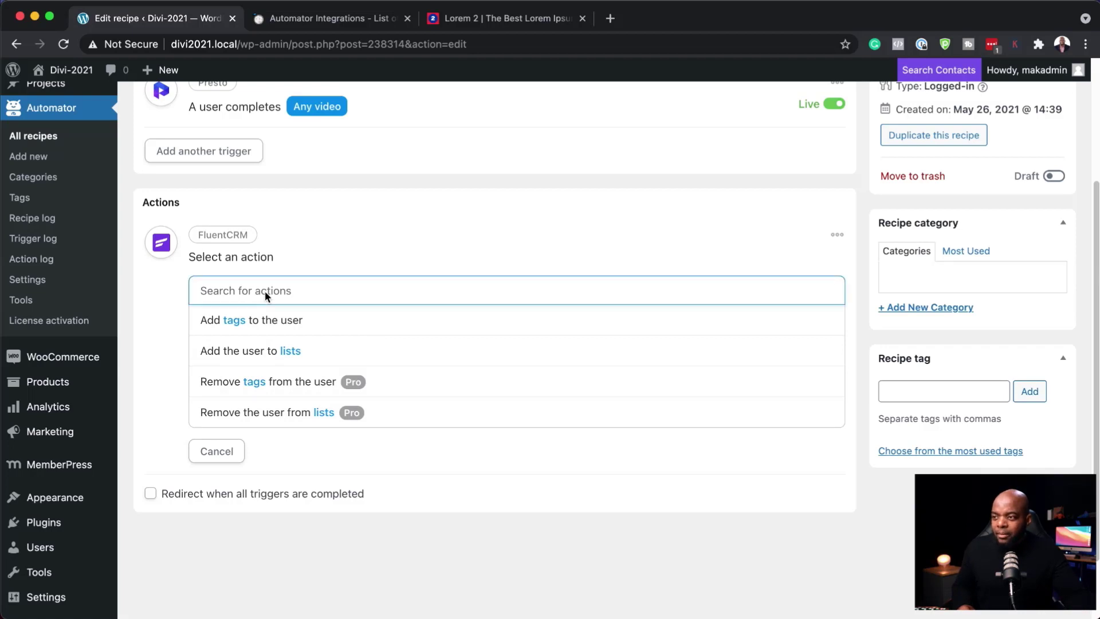
{"action": "left_click", "coordinate": [291, 322]}
{"action": "left_click", "coordinate": [259, 335]}
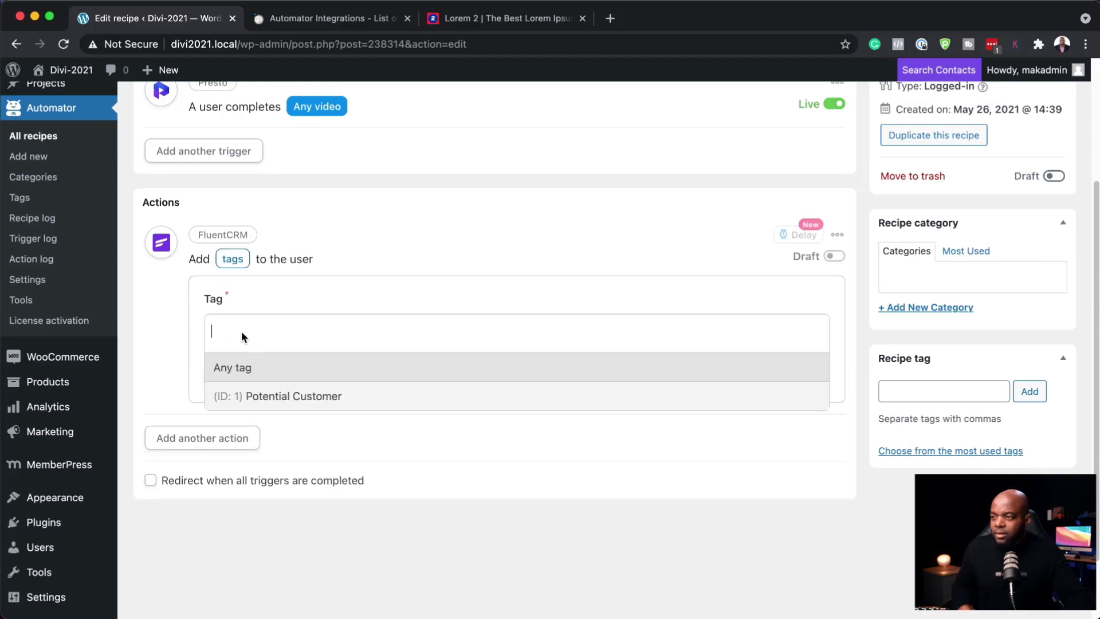
{"action": "left_click", "coordinate": [324, 398]}
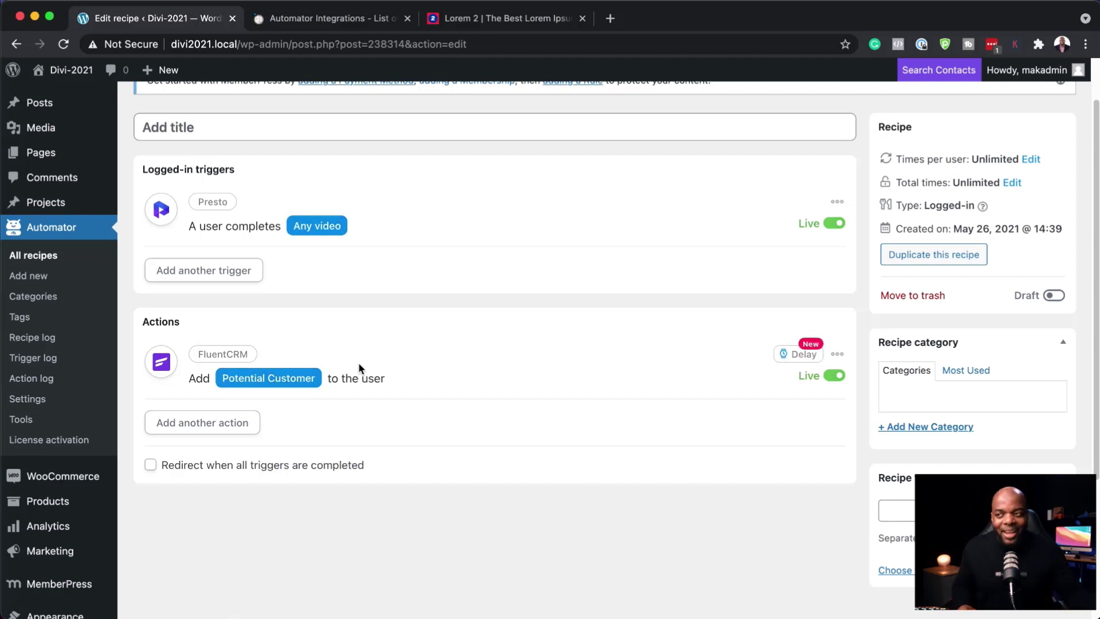
Title the recipe 'Potential customer'
{"action": "left_click", "coordinate": [324, 133]}
{"action": "type", "text": "P"}
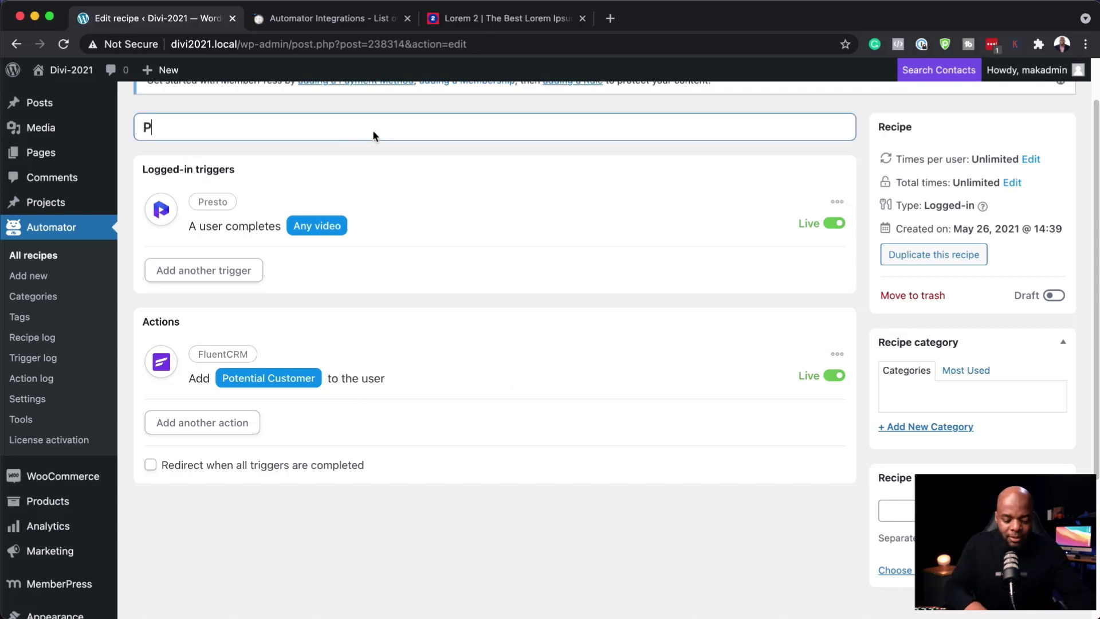
{"action": "type", "text": "otential customer"}
{"action": "scroll", "coordinate": [189, 530], "scroll_direction": "up", "scroll_amount": 2}
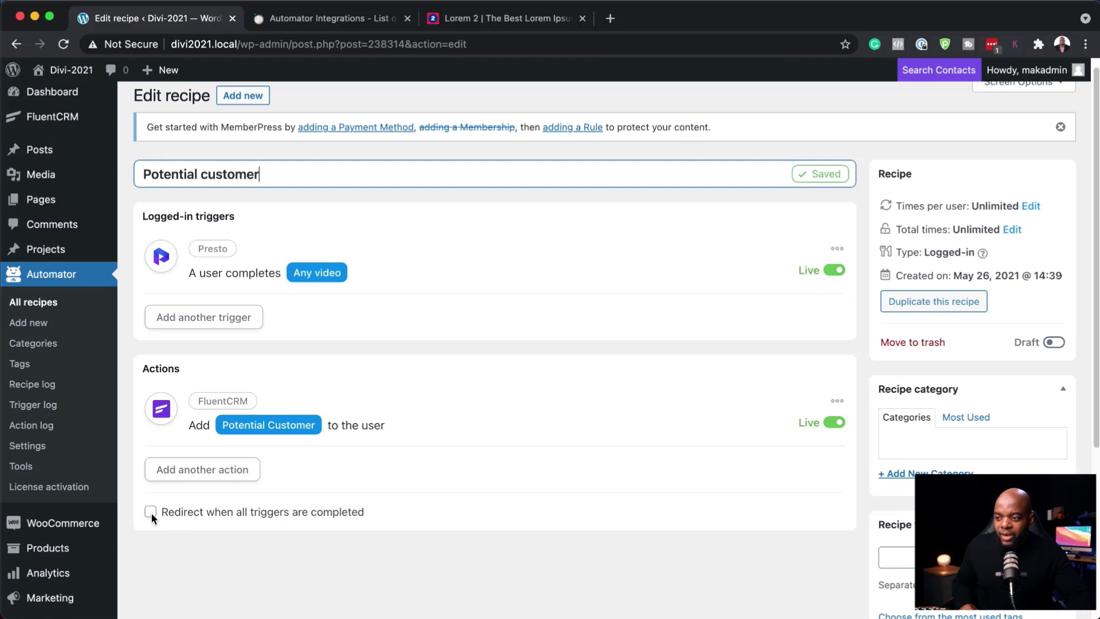
{"action": "scroll", "coordinate": [488, 453], "scroll_direction": "up", "scroll_amount": 1}
Switch the whole recipe from Draft to Live
{"action": "mouse_move", "coordinate": [489, 453]}
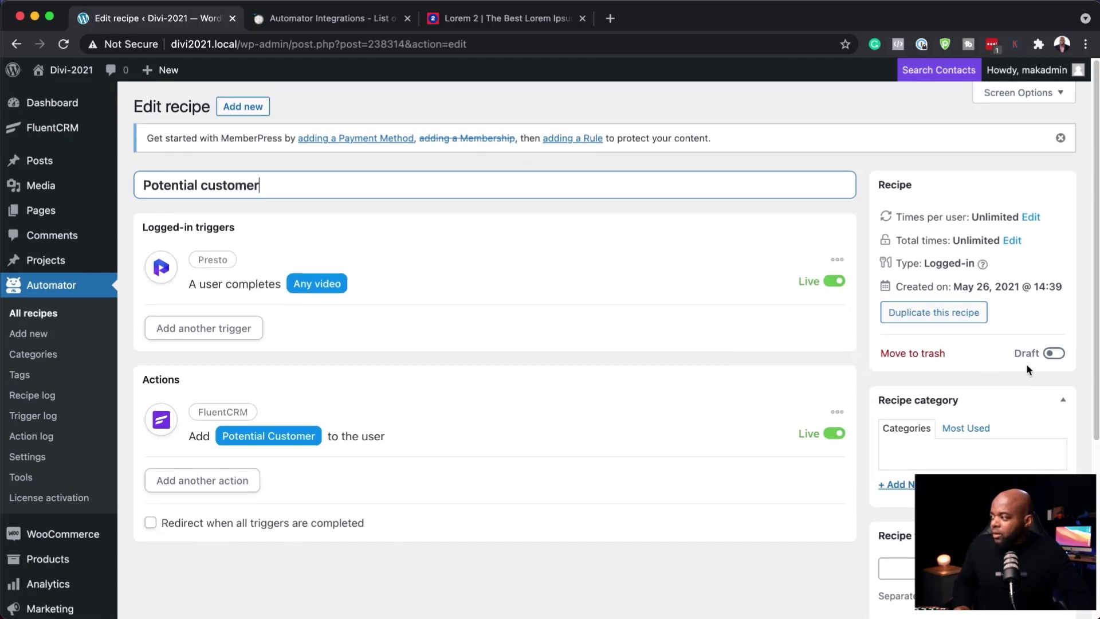
{"action": "left_click", "coordinate": [1058, 354]}
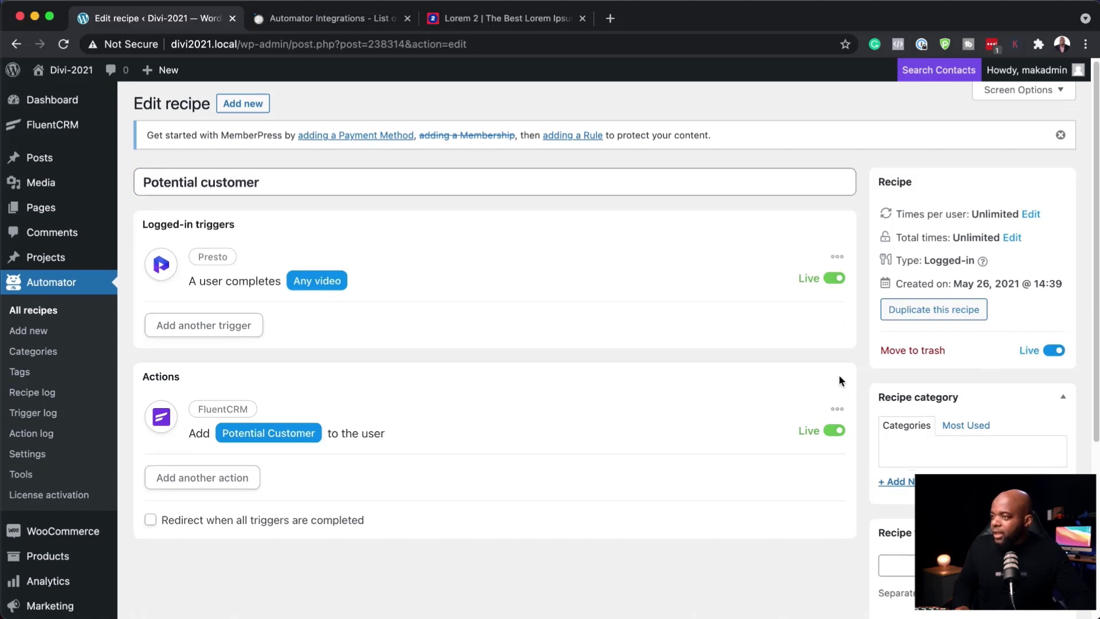
{"action": "scroll", "coordinate": [839, 376], "scroll_direction": "down", "scroll_amount": 8}
{"action": "scroll", "coordinate": [839, 375], "scroll_direction": "up", "scroll_amount": 1}
{"action": "scroll", "coordinate": [839, 375], "scroll_direction": "up", "scroll_amount": 4}
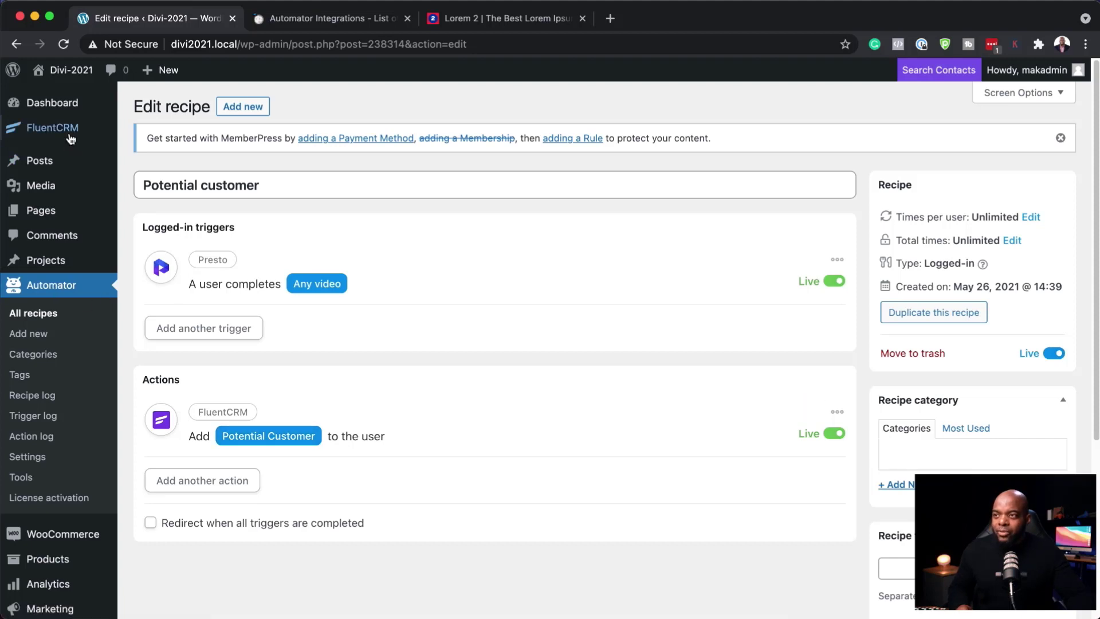
{"action": "mouse_move", "coordinate": [70, 136]}
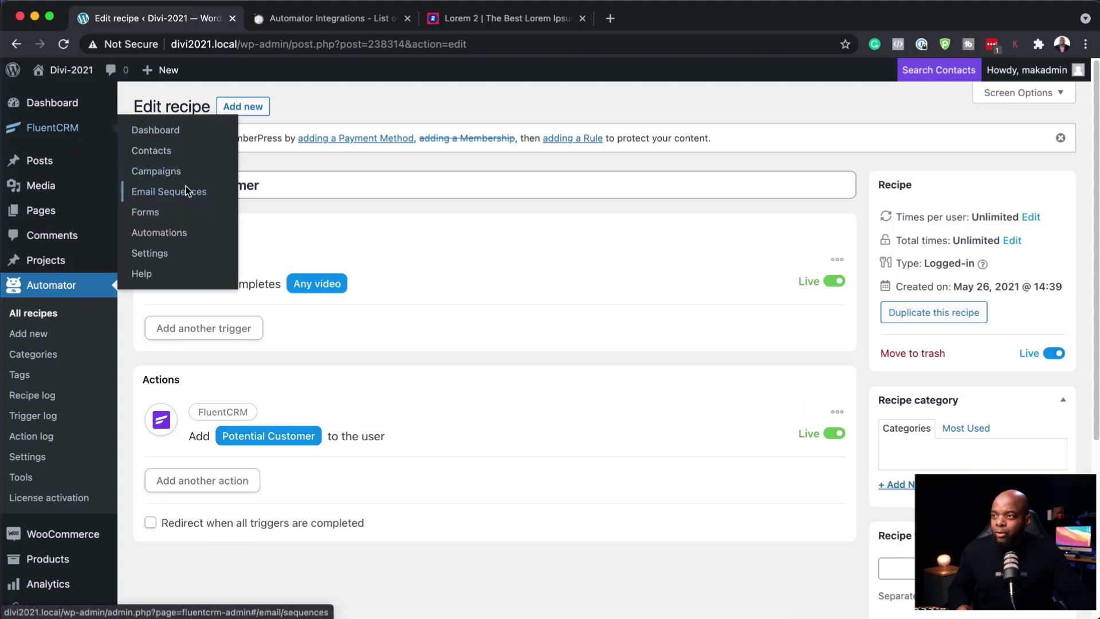
Create a FluentCRM funnel 'Potential Customer' in category CRM, triggered by Tag Applied
{"action": "left_click", "coordinate": [157, 232], "text": "shift+super"}
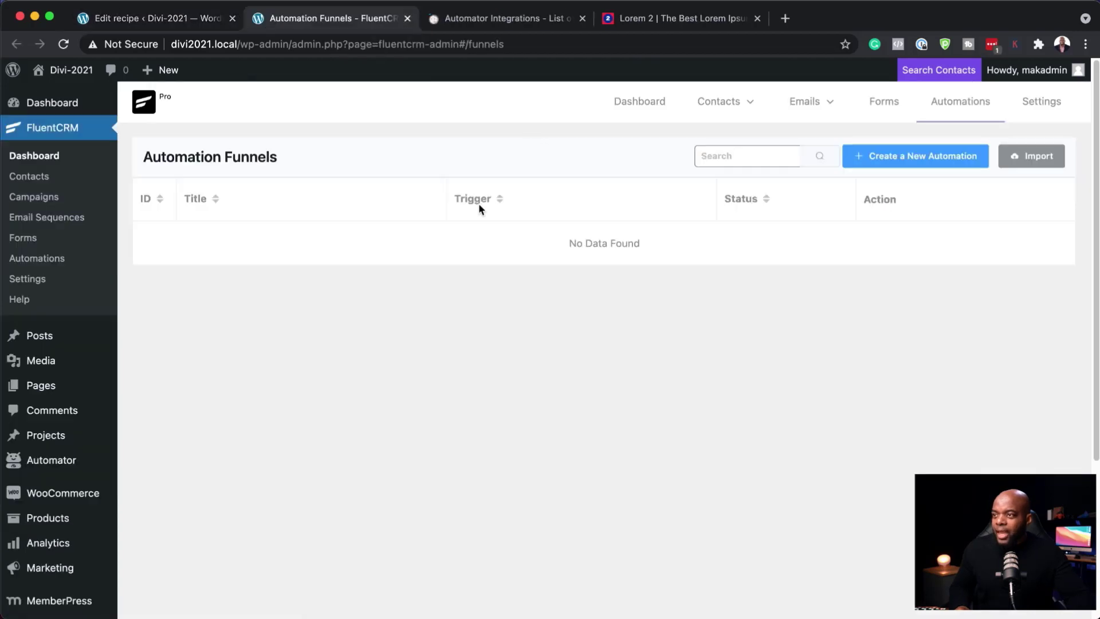
{"action": "left_click", "coordinate": [924, 159]}
{"action": "left_click", "coordinate": [524, 165]}
{"action": "type", "text": "P"}
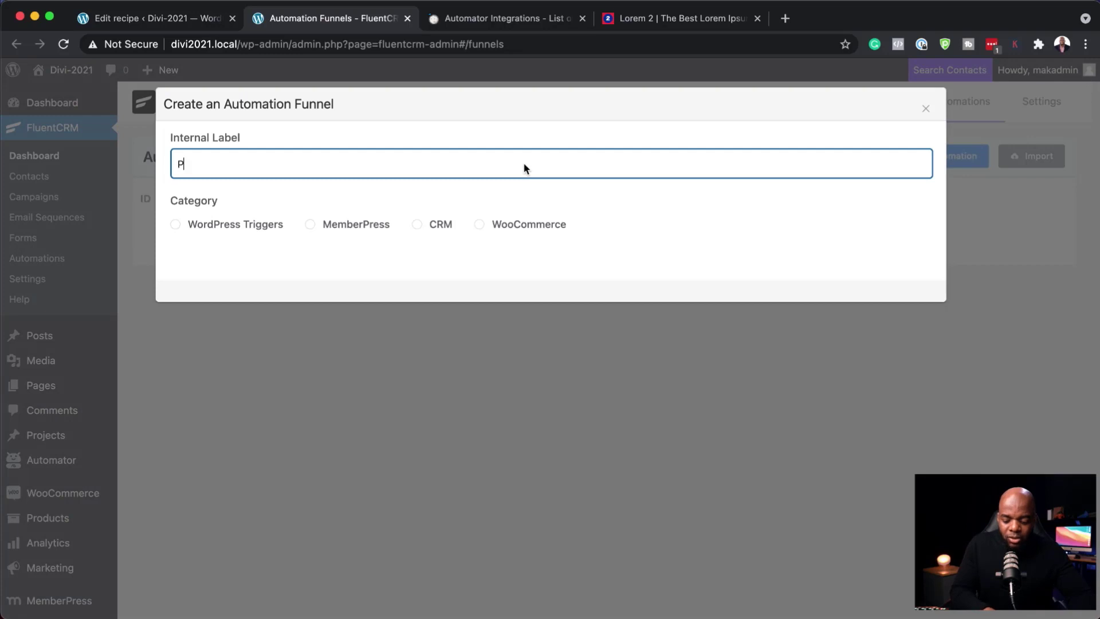
{"action": "type", "text": "otential Customer"}
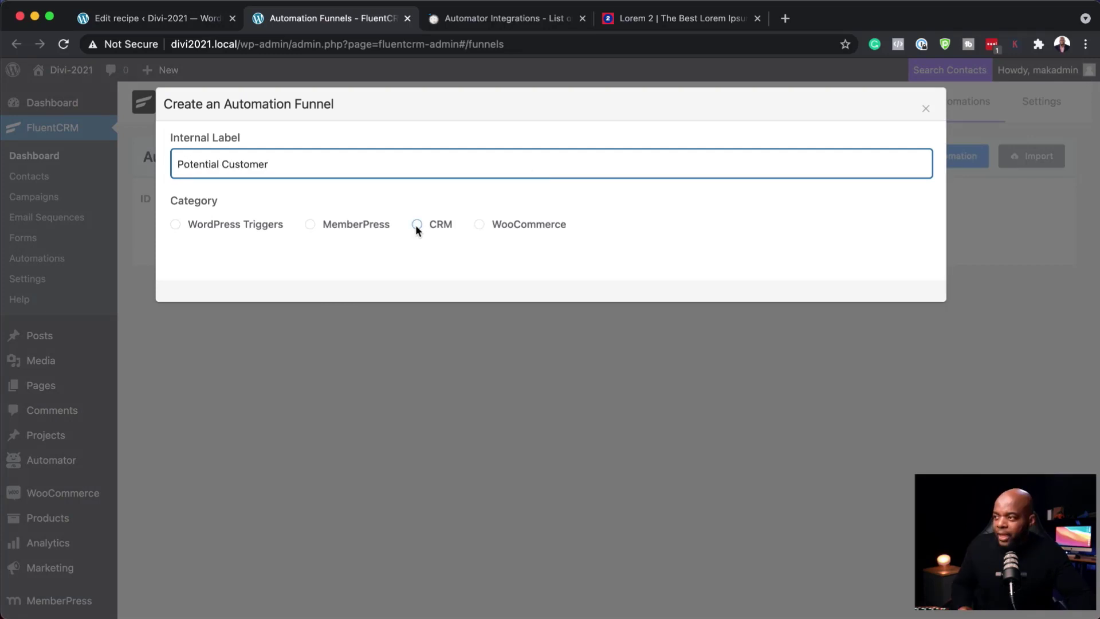
{"action": "left_click", "coordinate": [417, 225]}
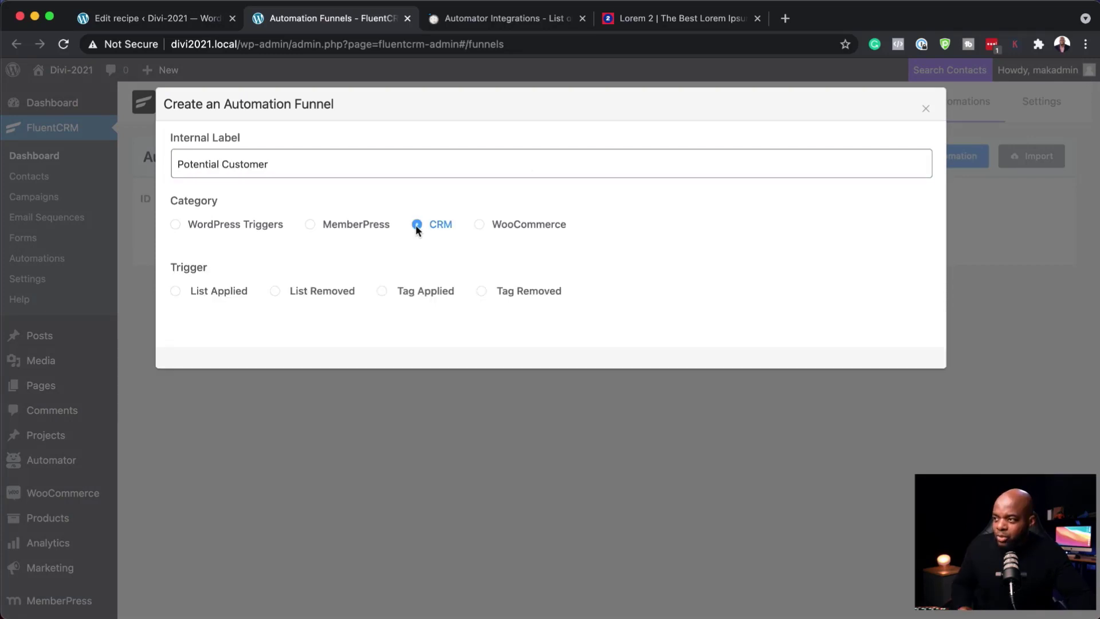
{"action": "left_click", "coordinate": [382, 292]}
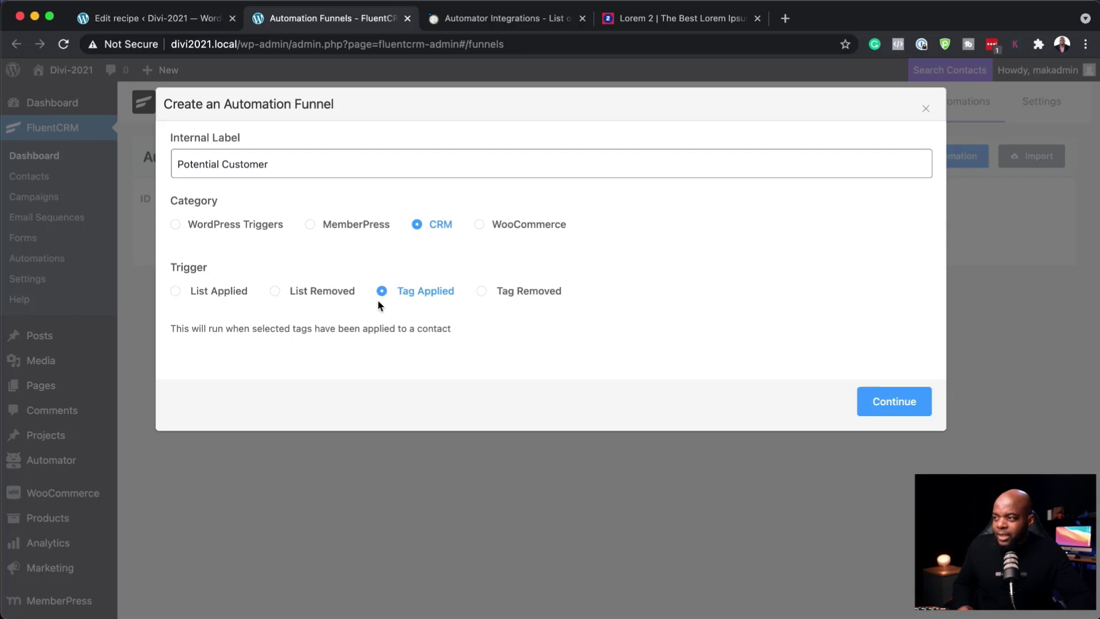
{"action": "left_click", "coordinate": [884, 401]}
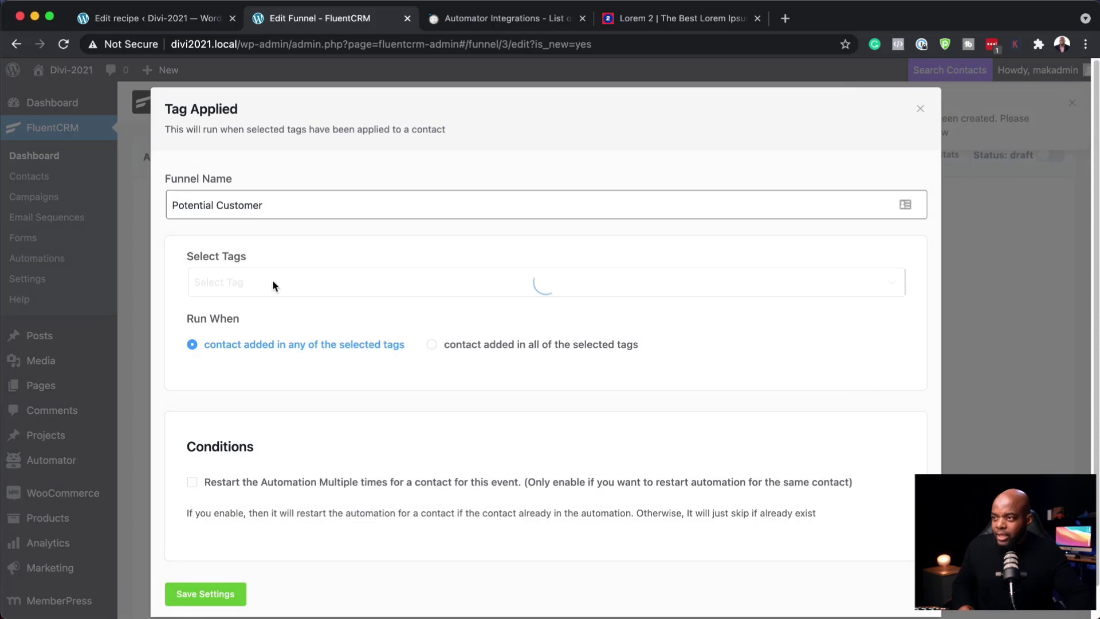
Choose the Potential Customer tag as the funnel's trigger and save the settings
{"action": "left_click", "coordinate": [257, 285]}
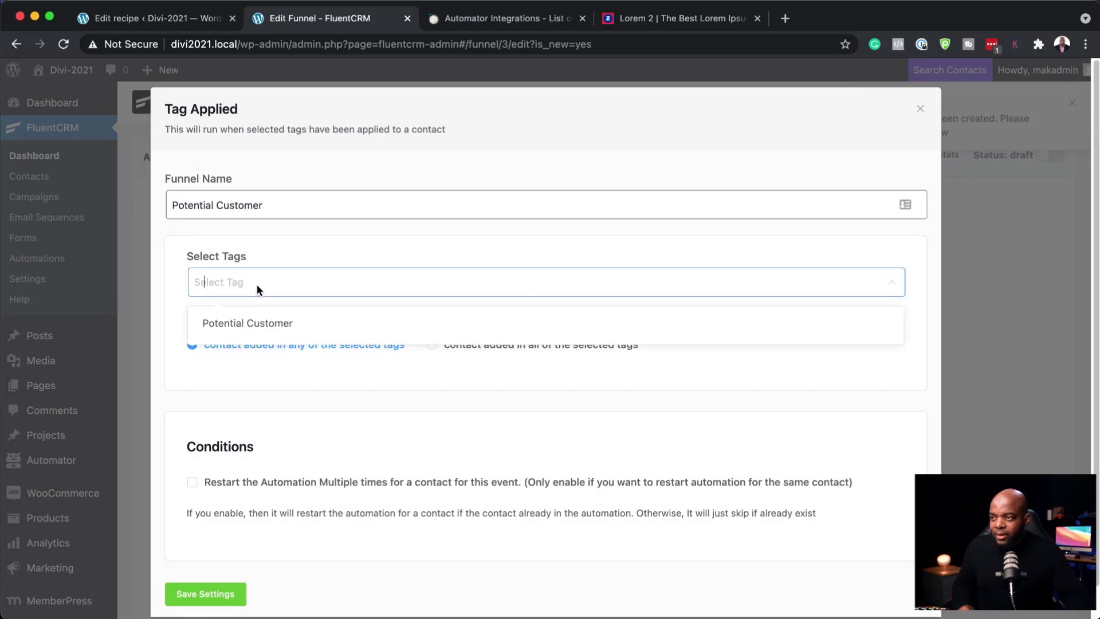
{"action": "left_click", "coordinate": [264, 325]}
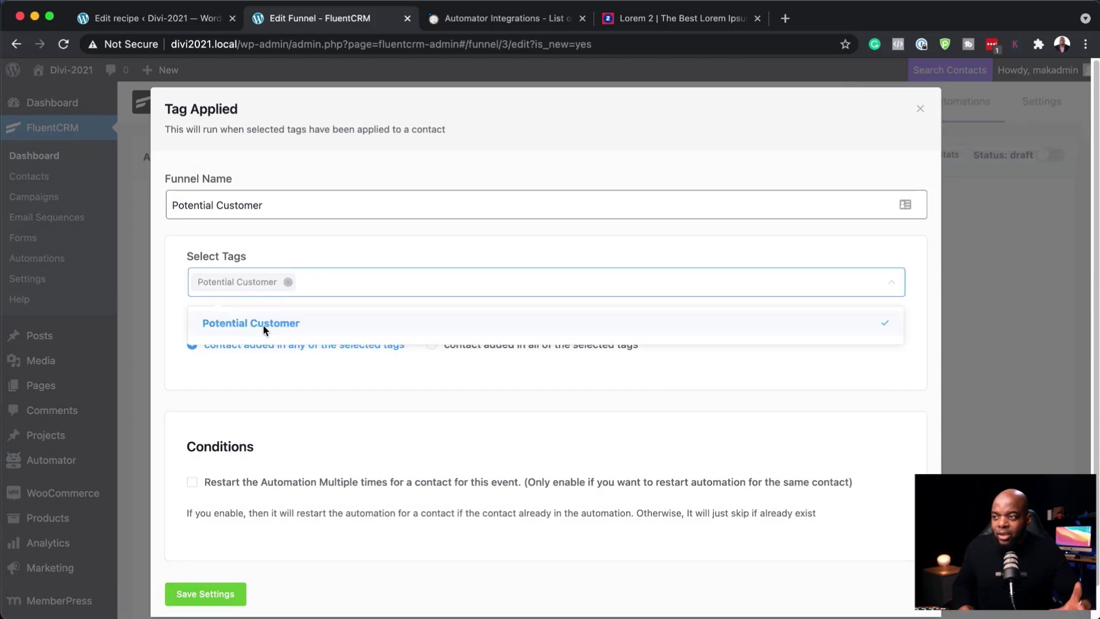
{"action": "left_click", "coordinate": [317, 394]}
{"action": "scroll", "coordinate": [395, 479], "scroll_direction": "down", "scroll_amount": 1}
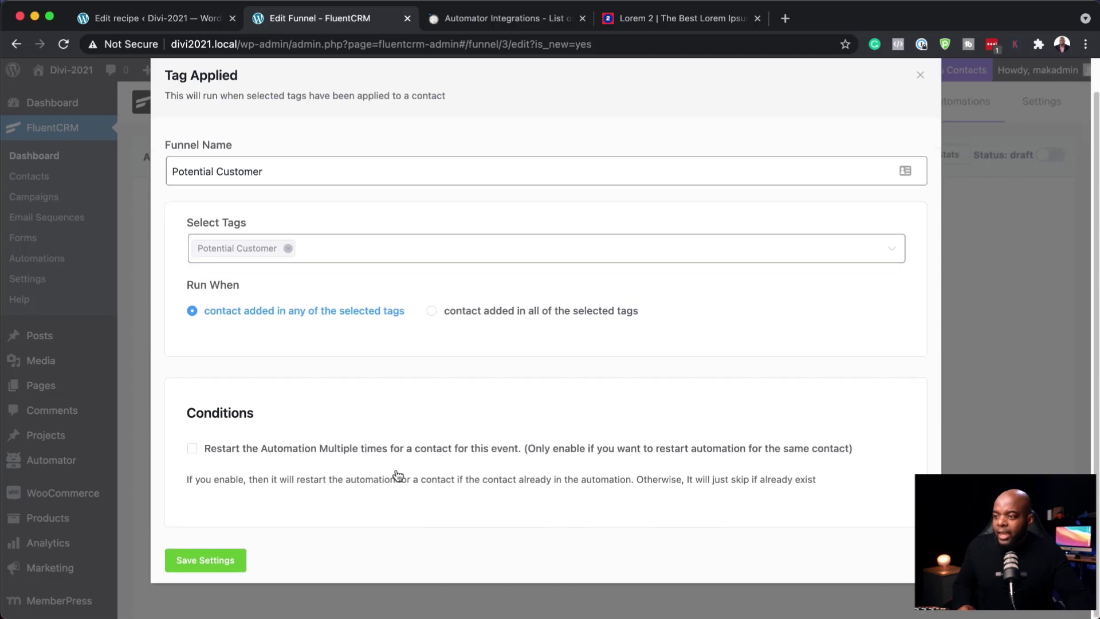
{"action": "left_click", "coordinate": [225, 562]}
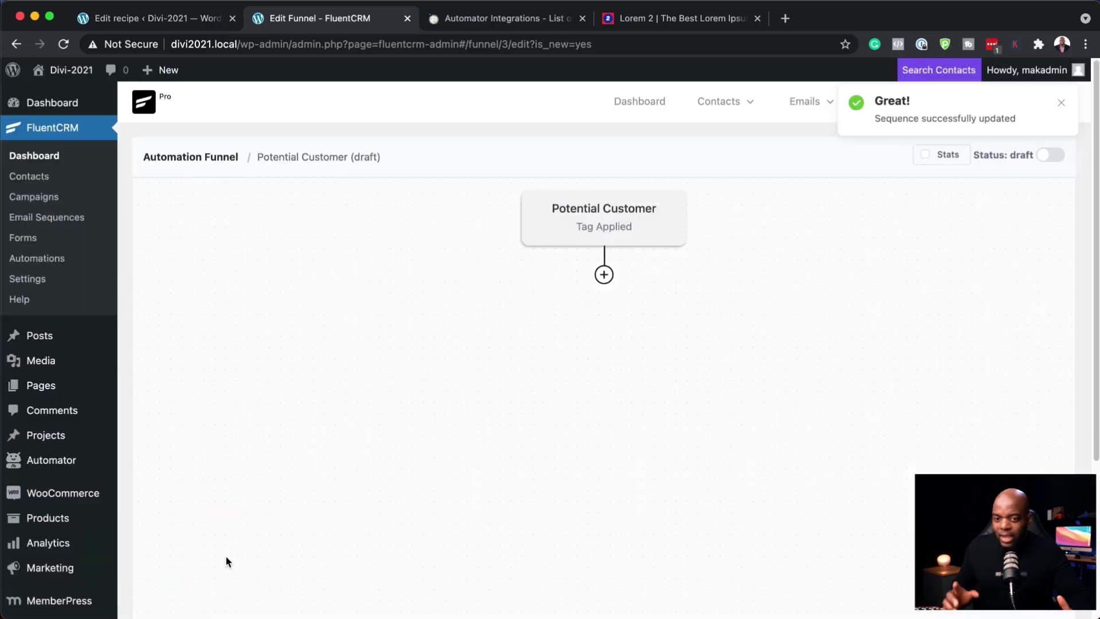
Add a Send Custom Email step with subject 'Offer!' and a pasted Lorem ipsum body, then save it
{"action": "left_click", "coordinate": [604, 276]}
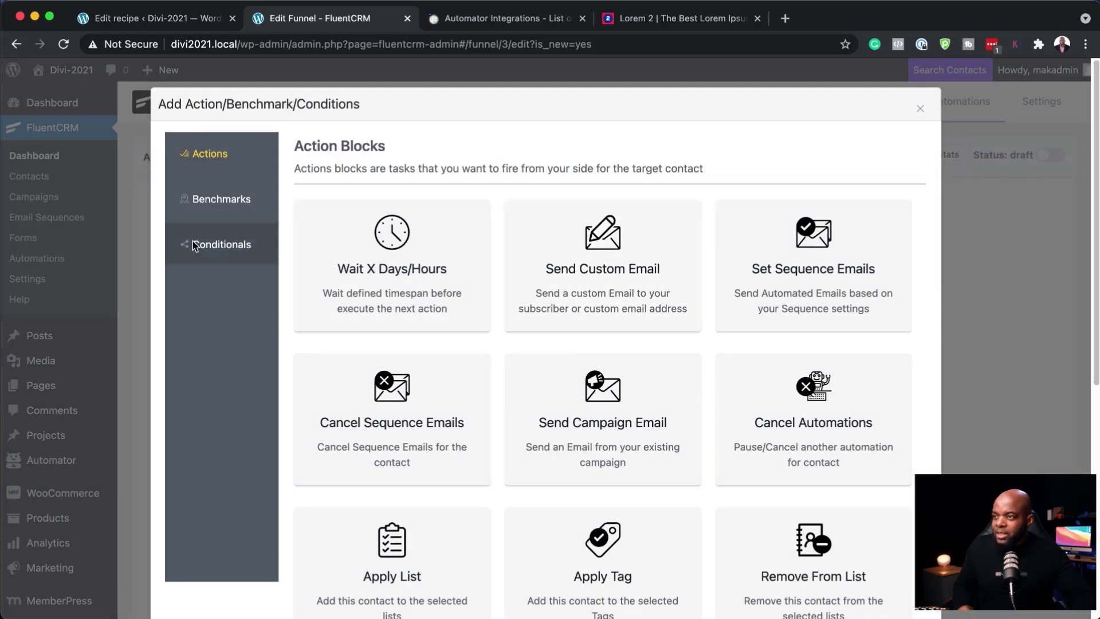
{"action": "left_click", "coordinate": [621, 261]}
{"action": "left_click", "coordinate": [332, 359]}
{"action": "type", "text": "O"}
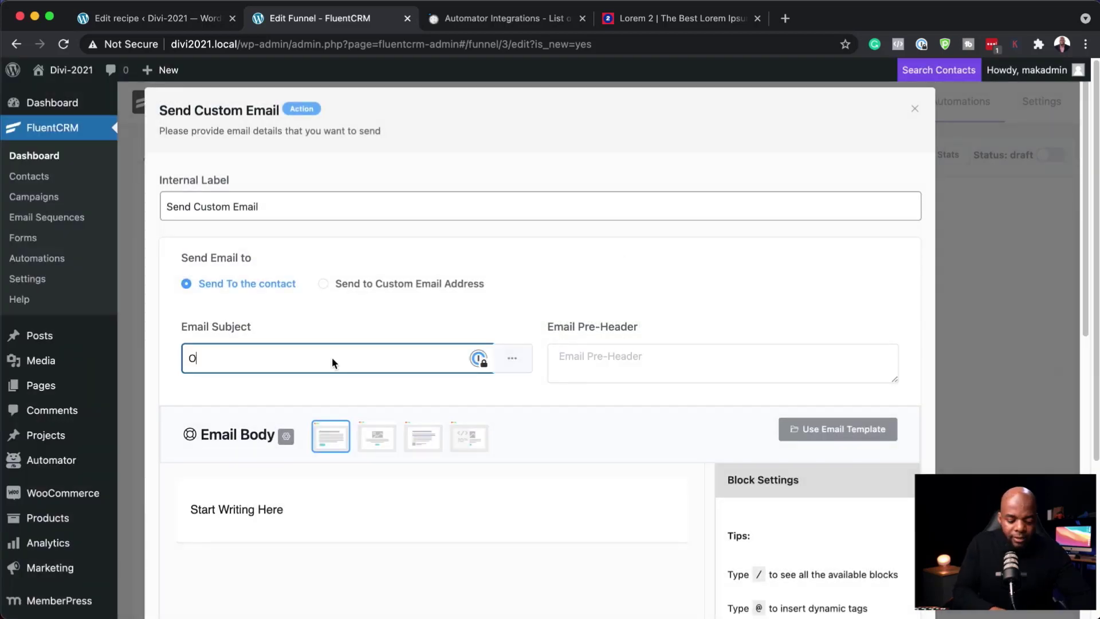
{"action": "type", "text": "ffer!"}
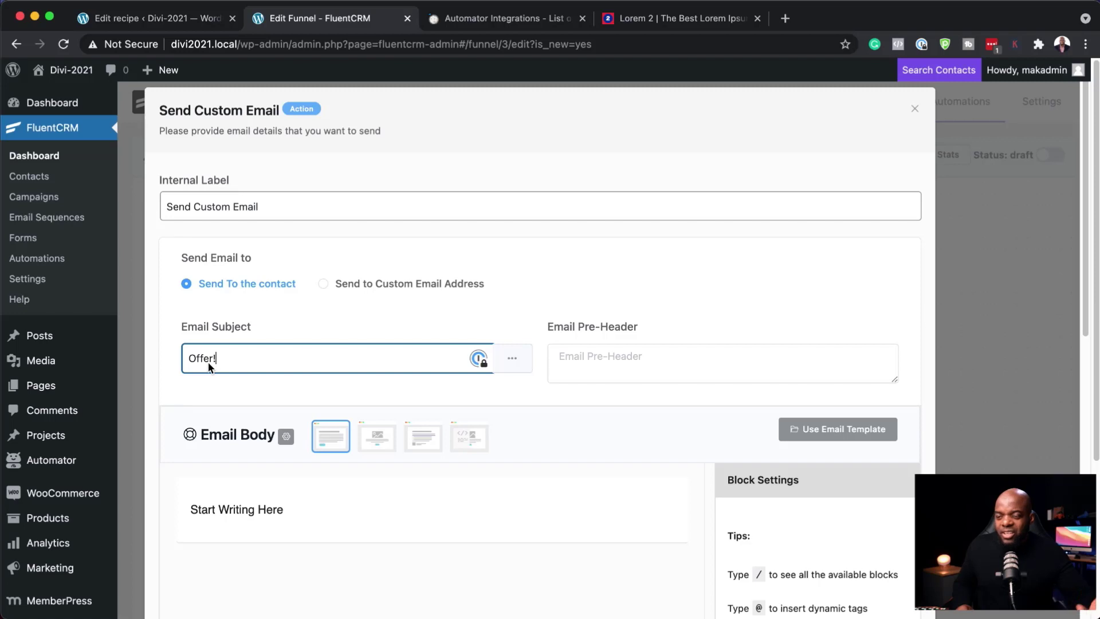
{"action": "triple_click", "coordinate": [229, 510]}
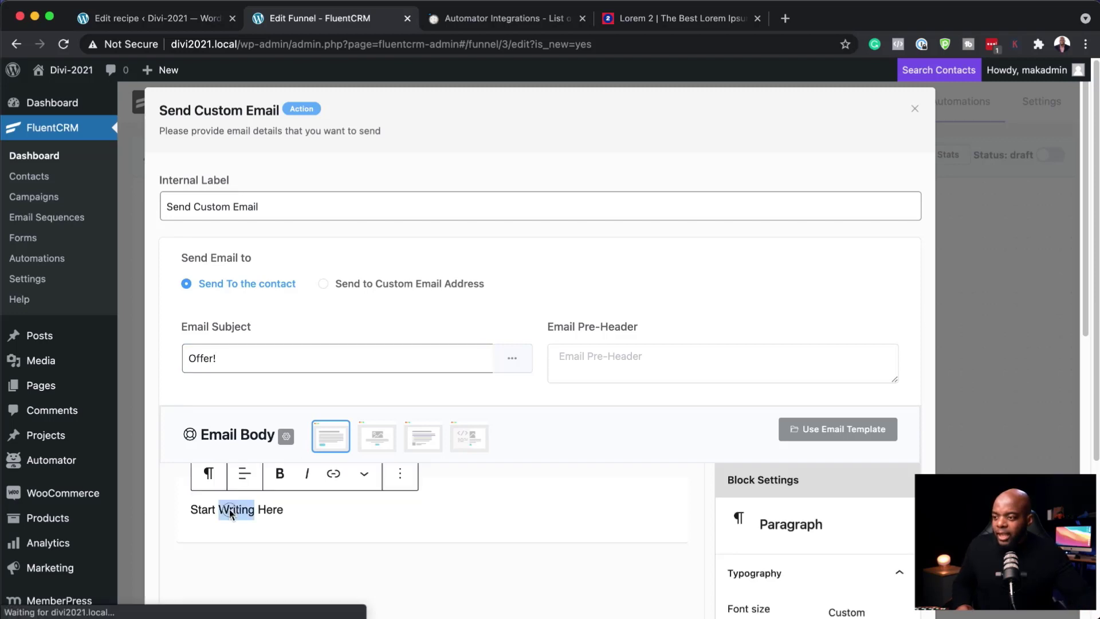
{"action": "type", "text": "Lorem ipsum dolor sit amet, consectetuer adipiscing elit. Donec odio. Quisque volutpat mattis eros. Nullam malesuada erat ut turpis. Suspendisse urna nibh, viverra non, semper suscipit, posuere a, pede. Donec nec justo eget felis facilisis fermentum. Aliquam porttitor mauris sit amet orci. Aenean dignissim pellentesque felis. Morbi in sem quis dui placerat ornare. Pellentesque odio nisi, euismod in, pharetra a, ultricies in, diam. Sed arcu. Cras consequat."}
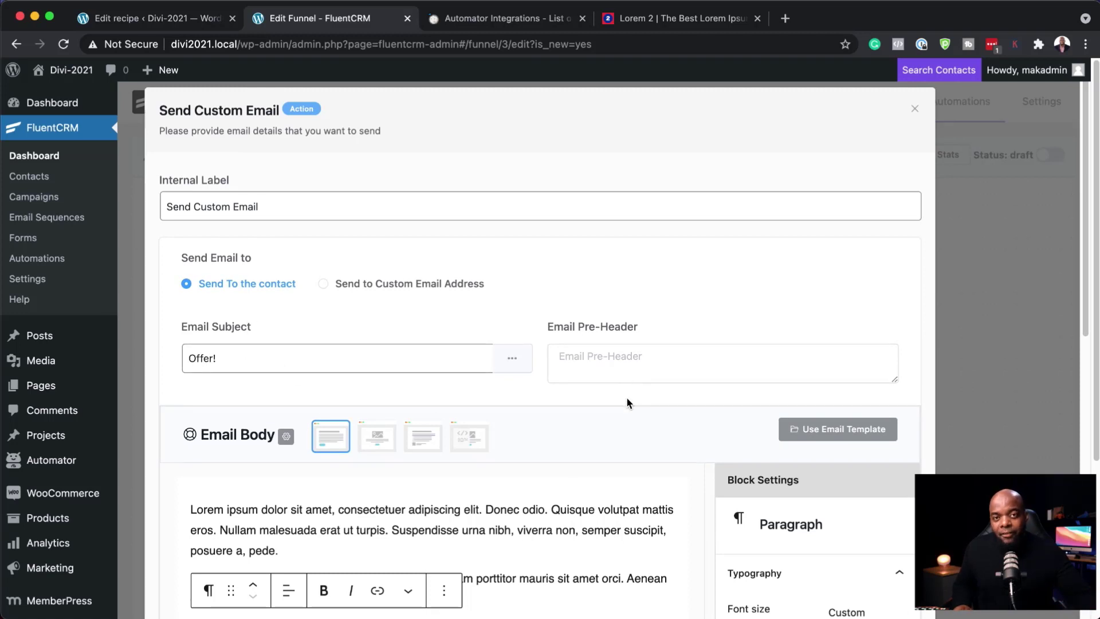
{"action": "scroll", "coordinate": [627, 403], "scroll_direction": "down", "scroll_amount": 10}
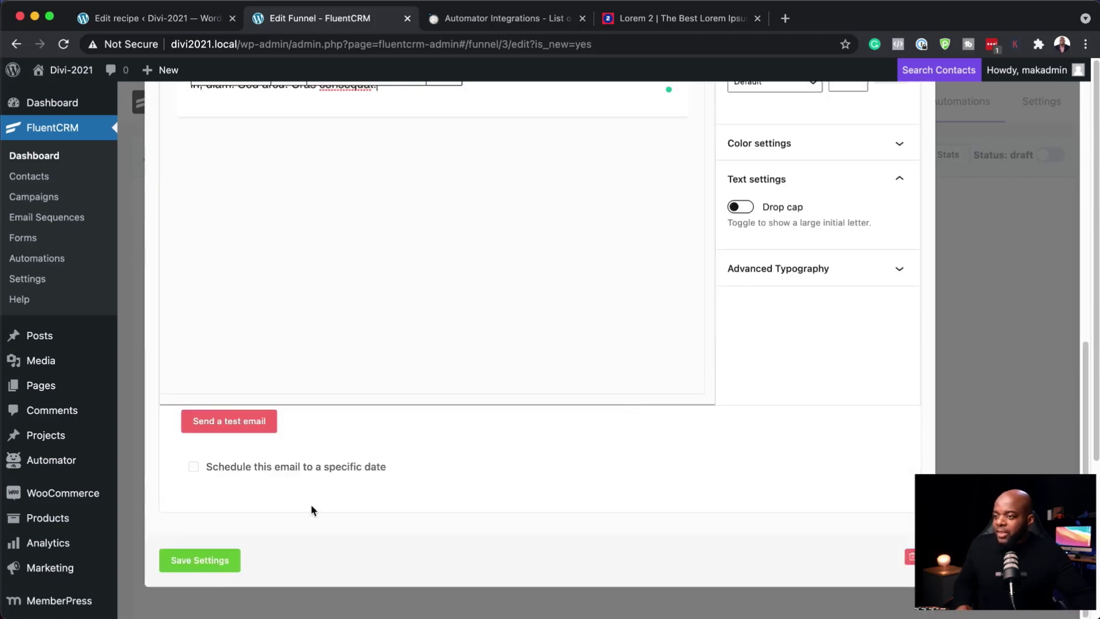
{"action": "left_click", "coordinate": [217, 561]}
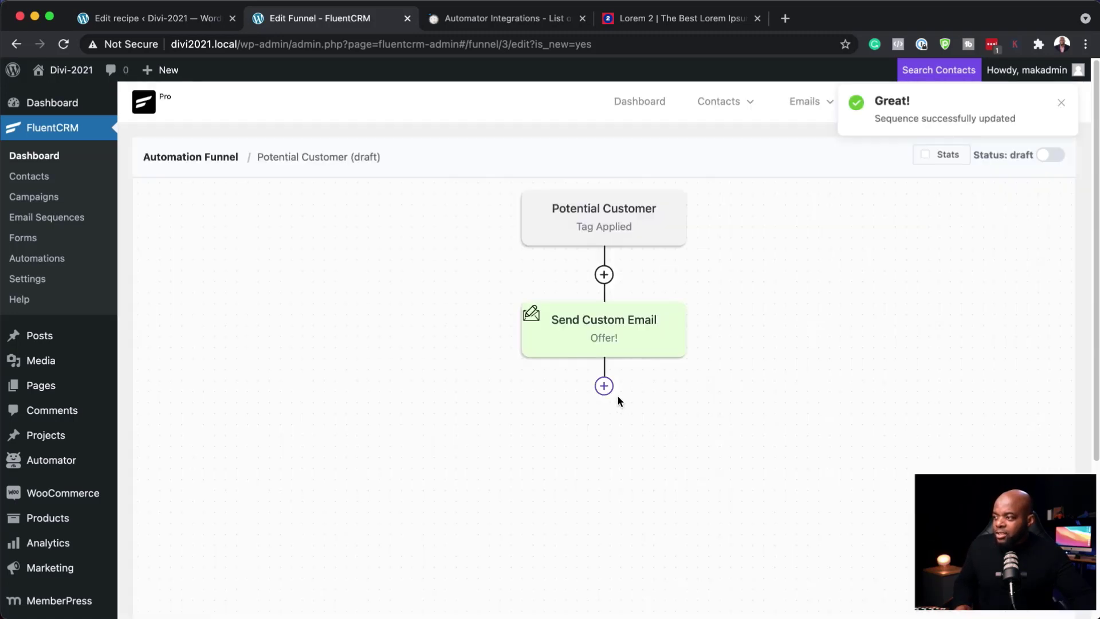
{"action": "left_click", "coordinate": [604, 386]}
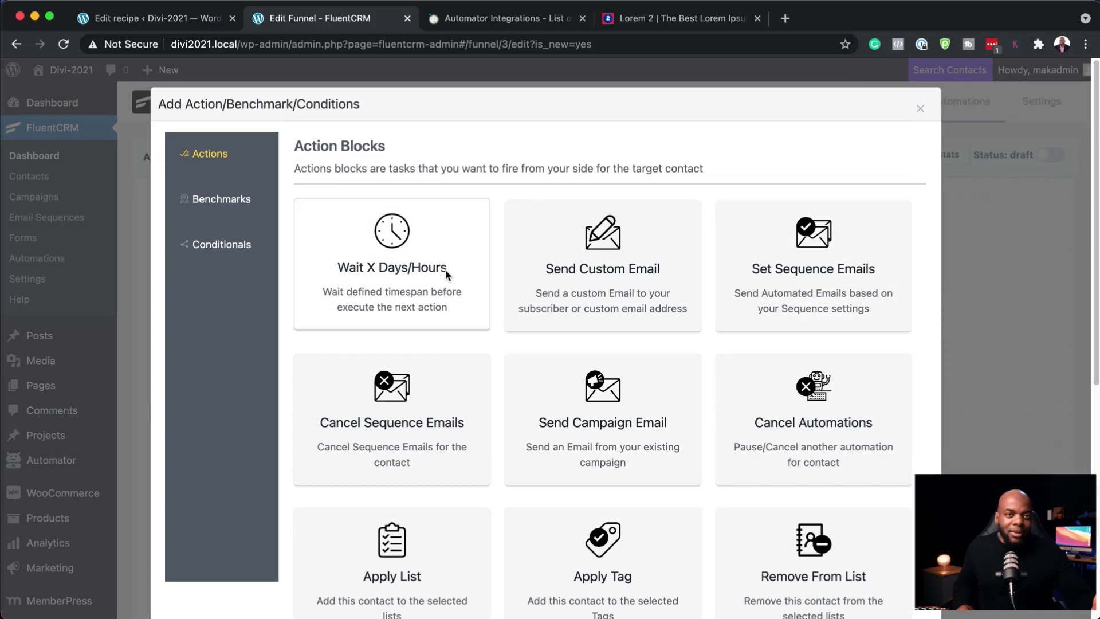
{"action": "scroll", "coordinate": [645, 322], "scroll_direction": "down", "scroll_amount": 4}
{"action": "scroll", "coordinate": [792, 381], "scroll_direction": "down", "scroll_amount": 1}
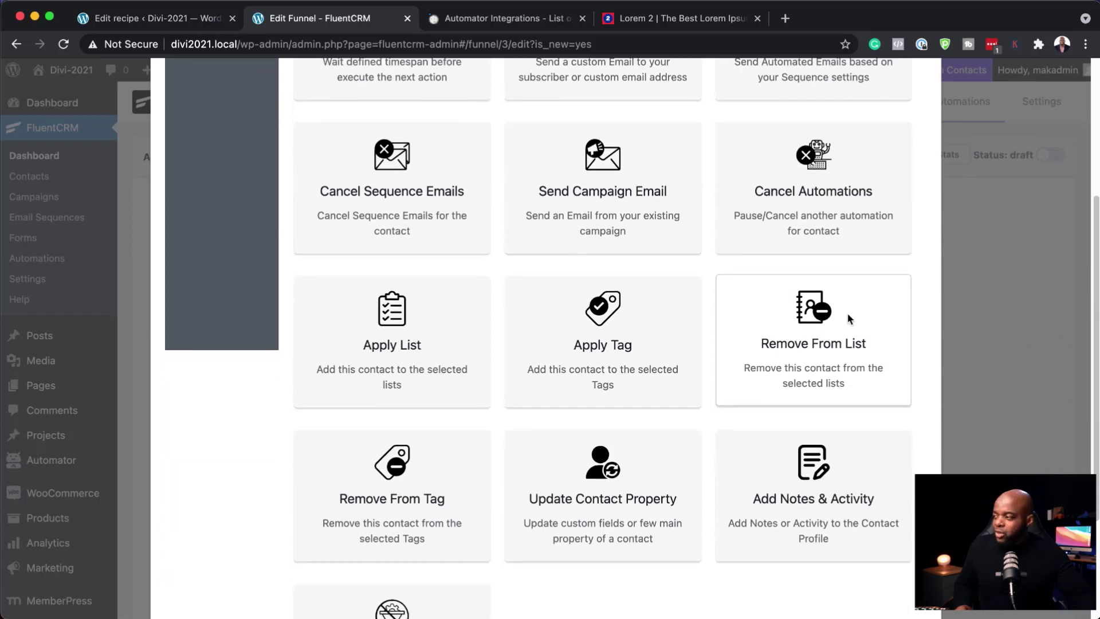
{"action": "scroll", "coordinate": [734, 384], "scroll_direction": "down", "scroll_amount": 3}
{"action": "scroll", "coordinate": [718, 387], "scroll_direction": "up", "scroll_amount": 10}
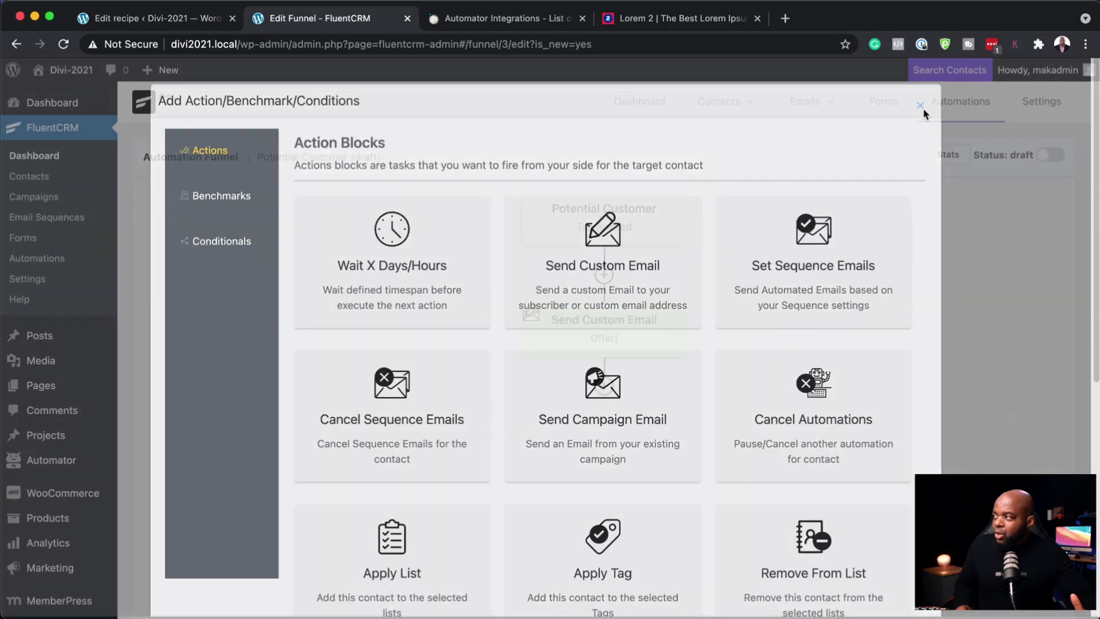
{"action": "left_click", "coordinate": [921, 108]}
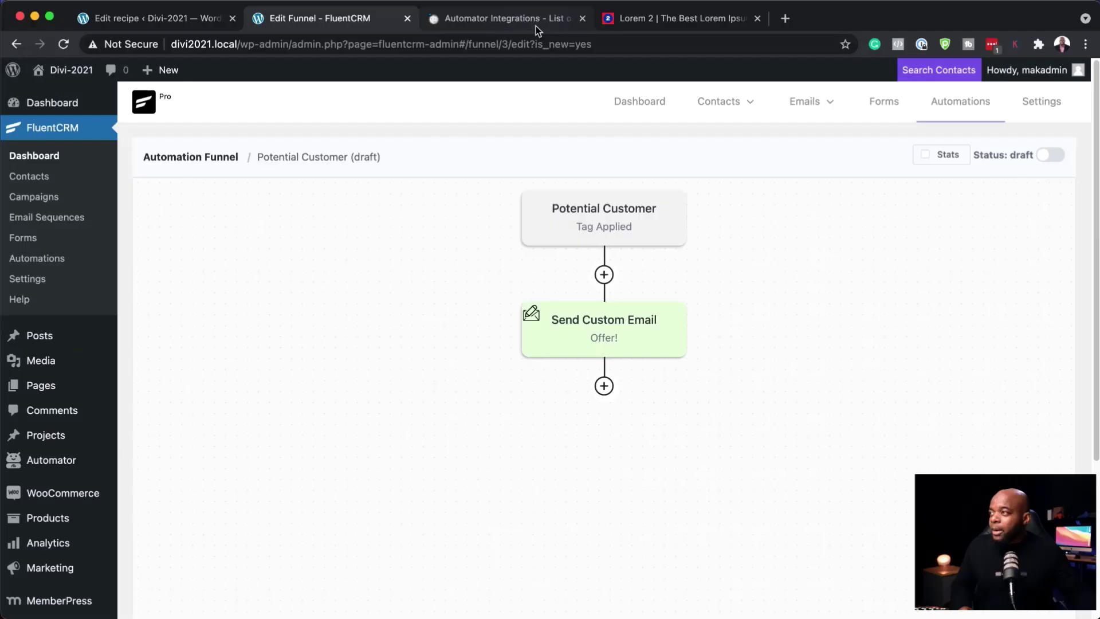
Switch to the Automator integrations page and scroll down to Zapier and the Zoom integrations
{"action": "left_click", "coordinate": [536, 19]}
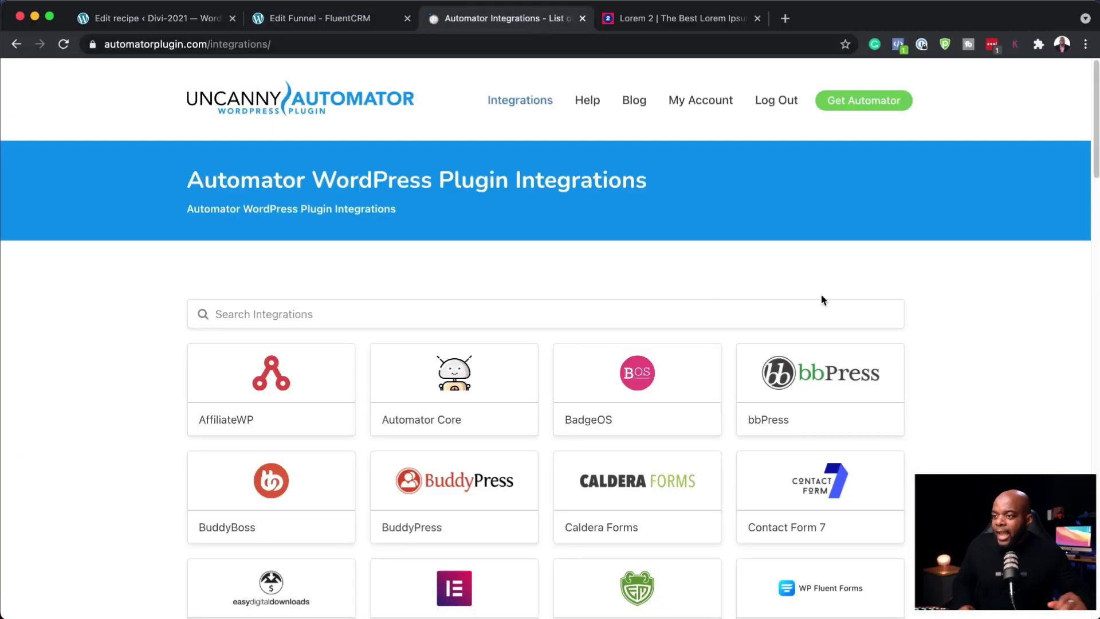
{"action": "scroll", "coordinate": [845, 295], "scroll_direction": "down", "scroll_amount": 4}
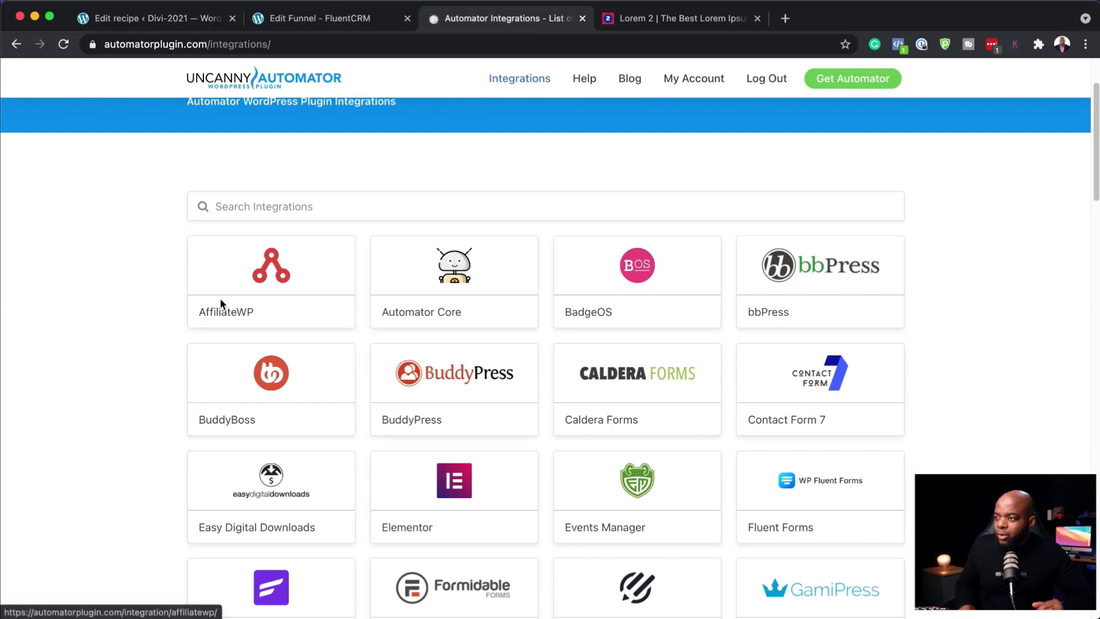
{"action": "scroll", "coordinate": [1021, 343], "scroll_direction": "down", "scroll_amount": 3}
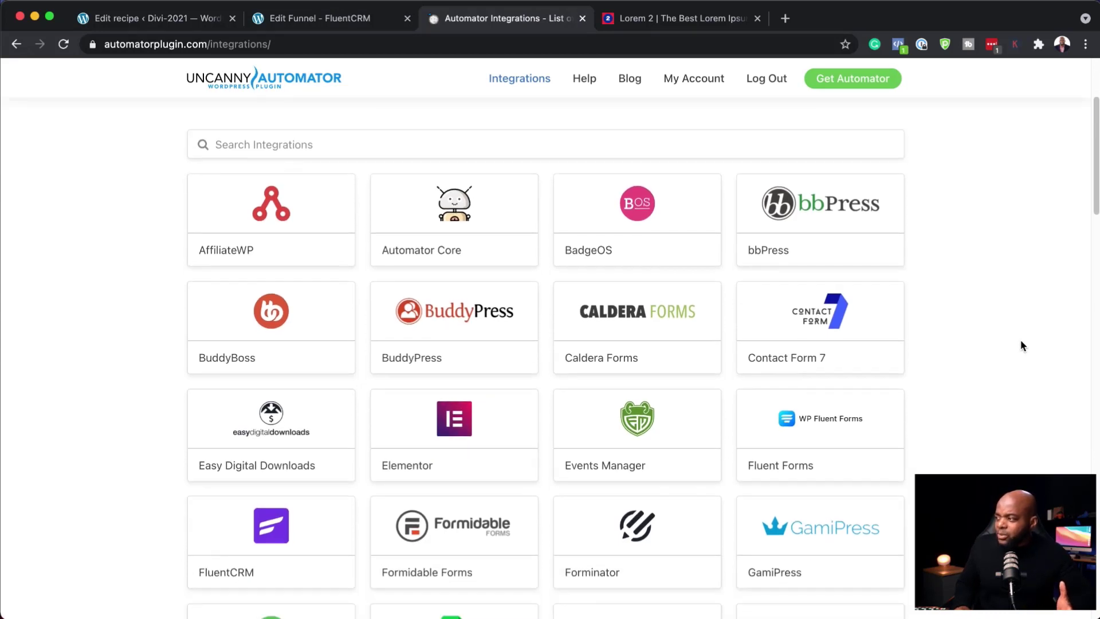
{"action": "scroll", "coordinate": [1021, 342], "scroll_direction": "down", "scroll_amount": 4}
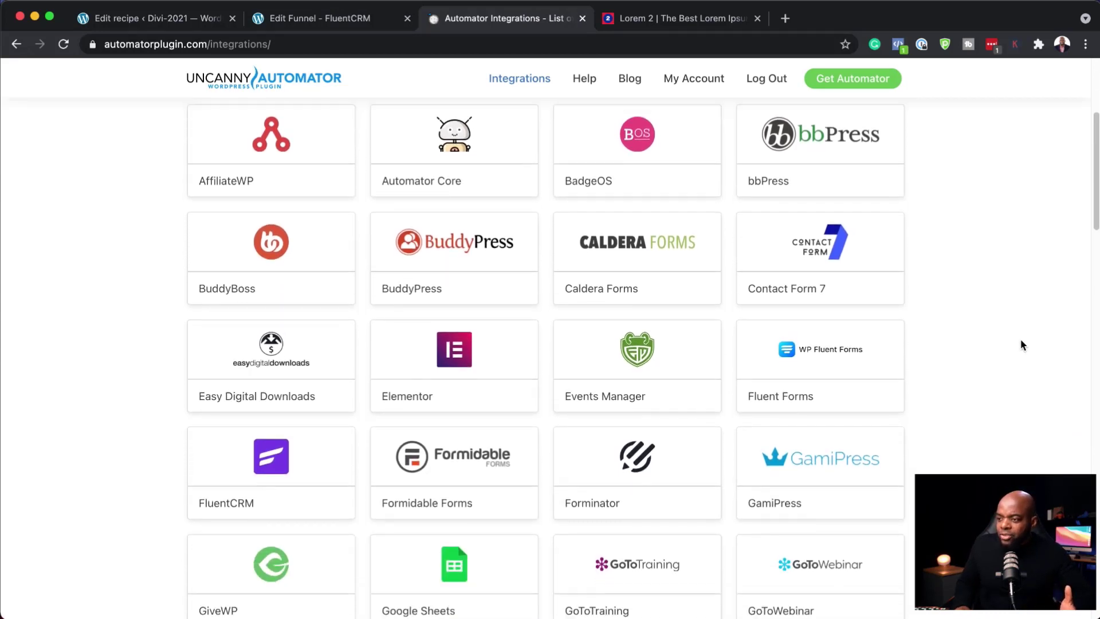
{"action": "scroll", "coordinate": [1023, 344], "scroll_direction": "down", "scroll_amount": 8}
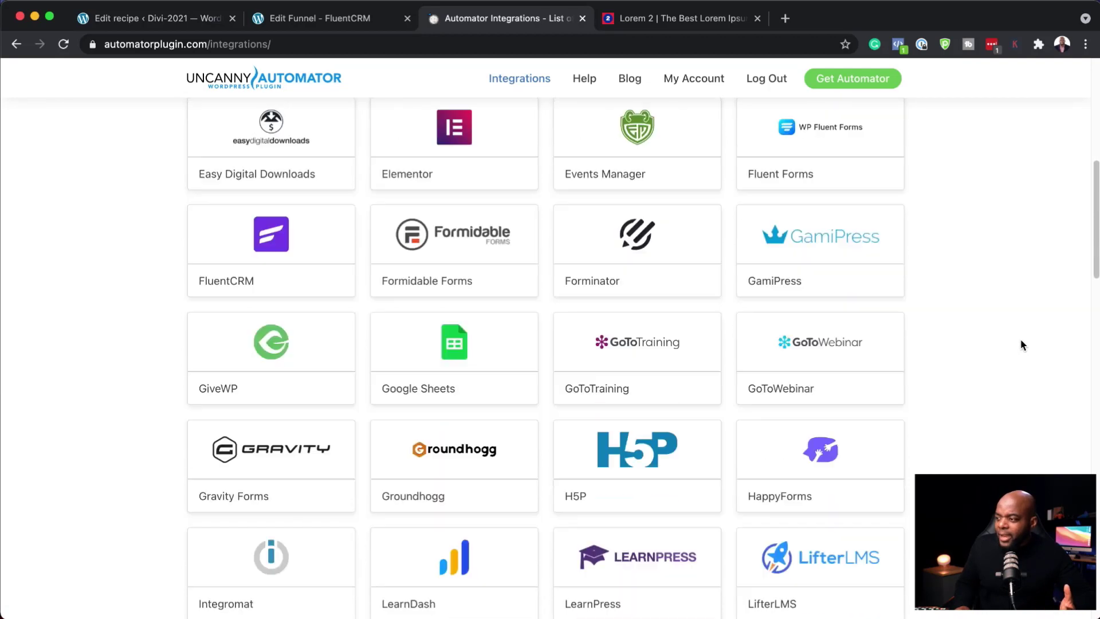
{"action": "scroll", "coordinate": [1023, 343], "scroll_direction": "down", "scroll_amount": 1}
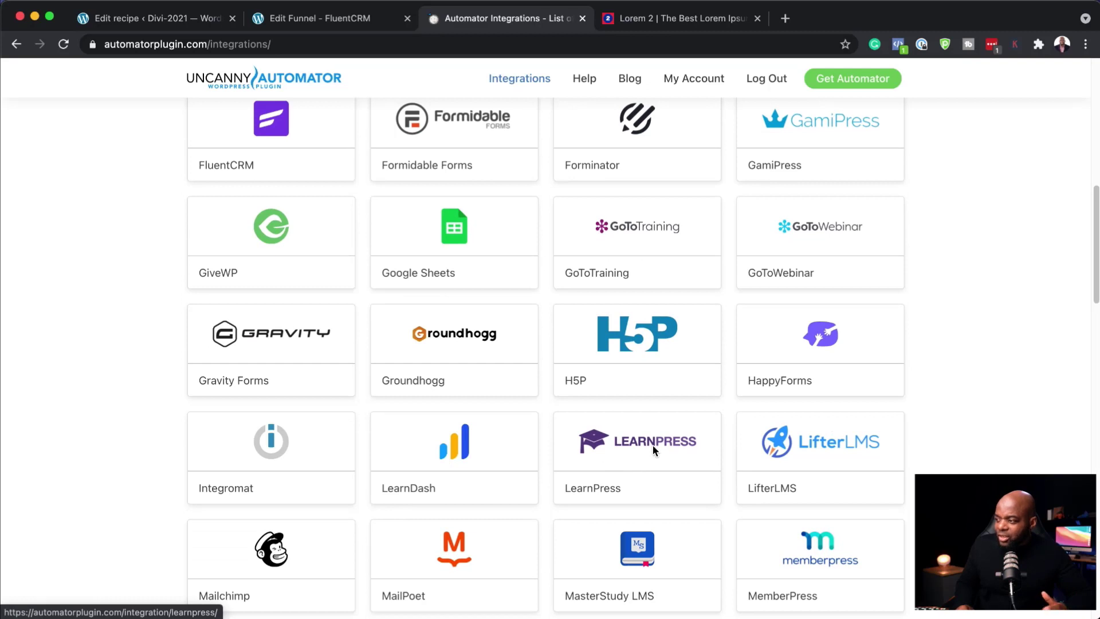
{"action": "scroll", "coordinate": [957, 404], "scroll_direction": "down", "scroll_amount": 5}
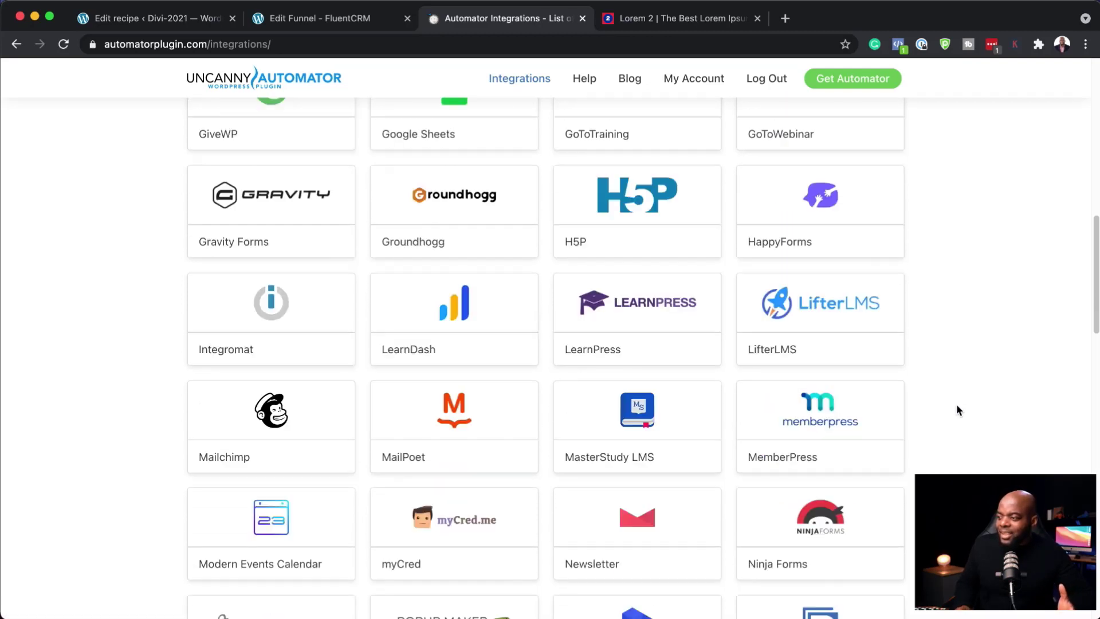
{"action": "scroll", "coordinate": [957, 404], "scroll_direction": "down", "scroll_amount": 5}
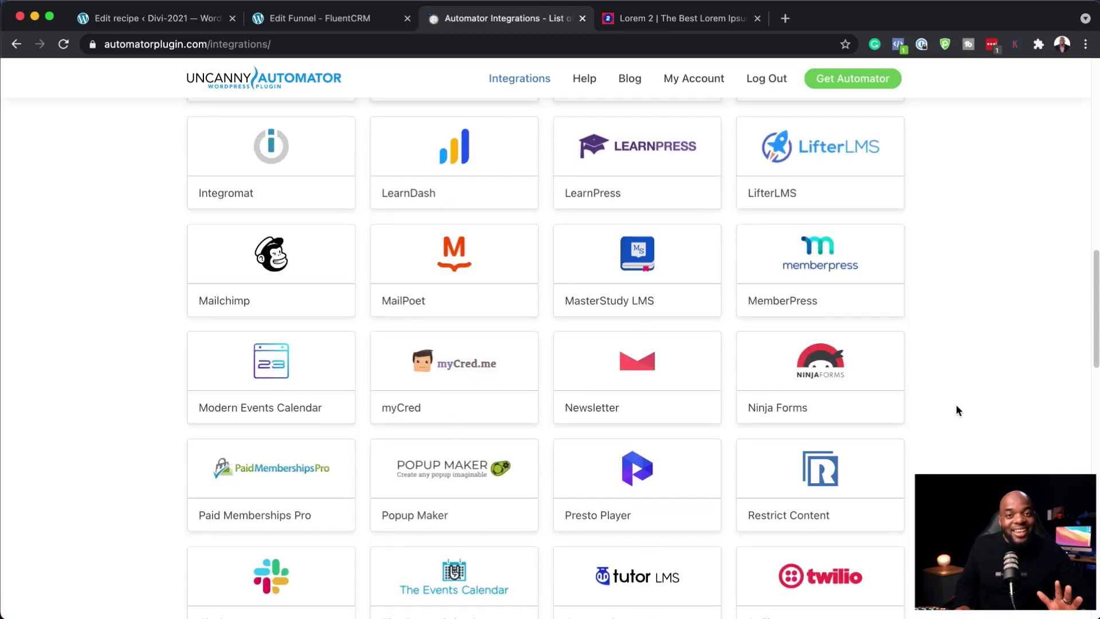
{"action": "scroll", "coordinate": [956, 410], "scroll_direction": "down", "scroll_amount": 5}
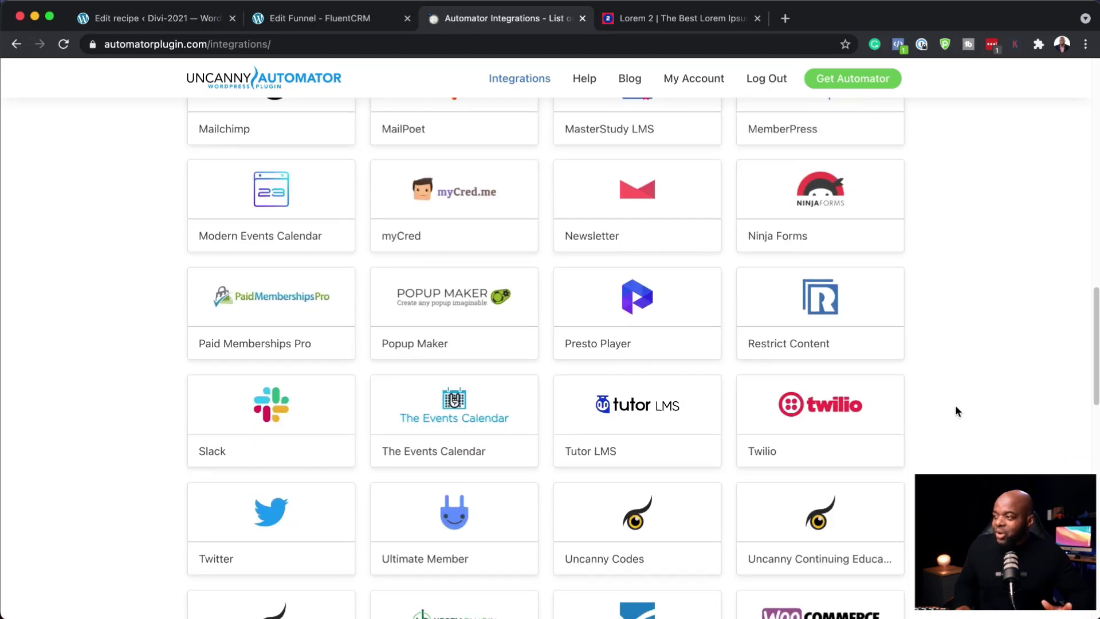
{"action": "scroll", "coordinate": [940, 410], "scroll_direction": "down", "scroll_amount": 5}
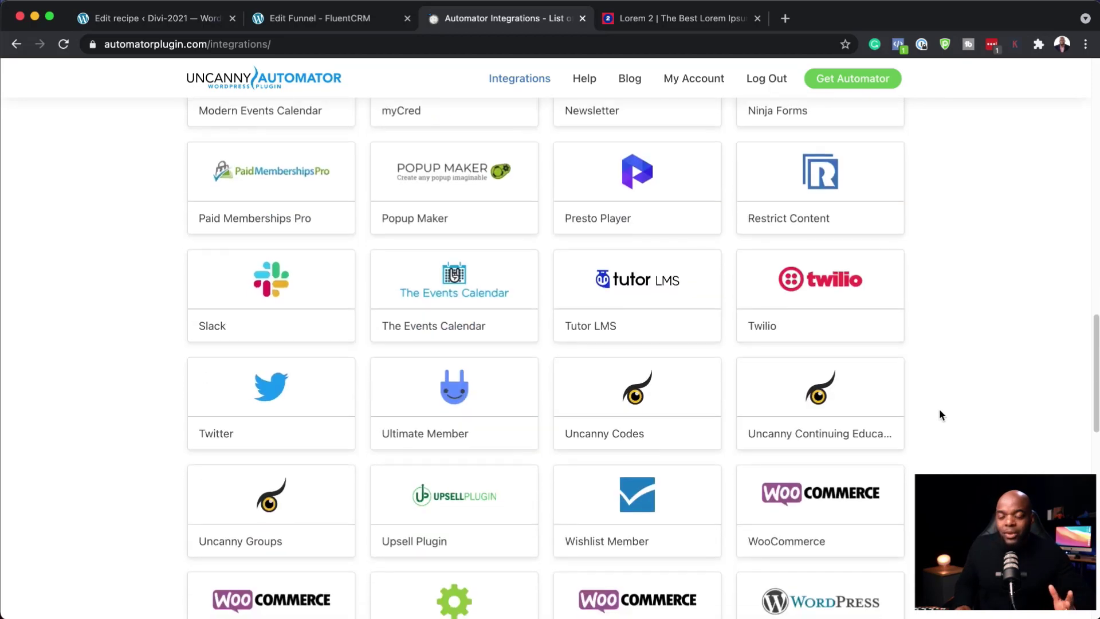
{"action": "scroll", "coordinate": [974, 444], "scroll_direction": "down", "scroll_amount": 3}
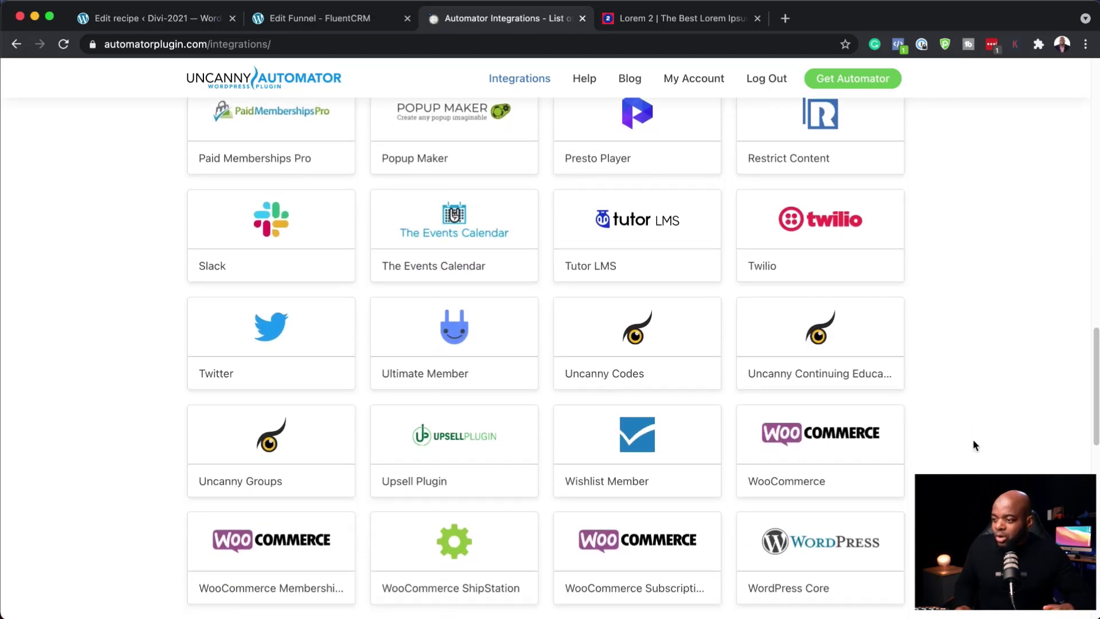
{"action": "scroll", "coordinate": [976, 445], "scroll_direction": "down", "scroll_amount": 4}
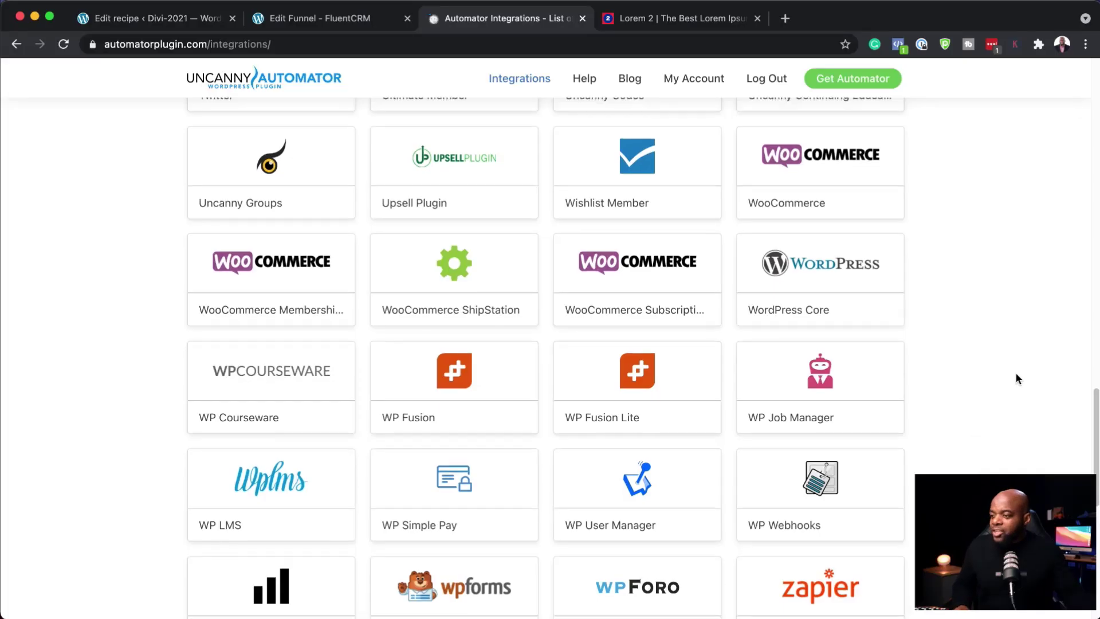
{"action": "scroll", "coordinate": [1015, 372], "scroll_direction": "down", "scroll_amount": 2}
{"action": "scroll", "coordinate": [1016, 379], "scroll_direction": "down", "scroll_amount": 4}
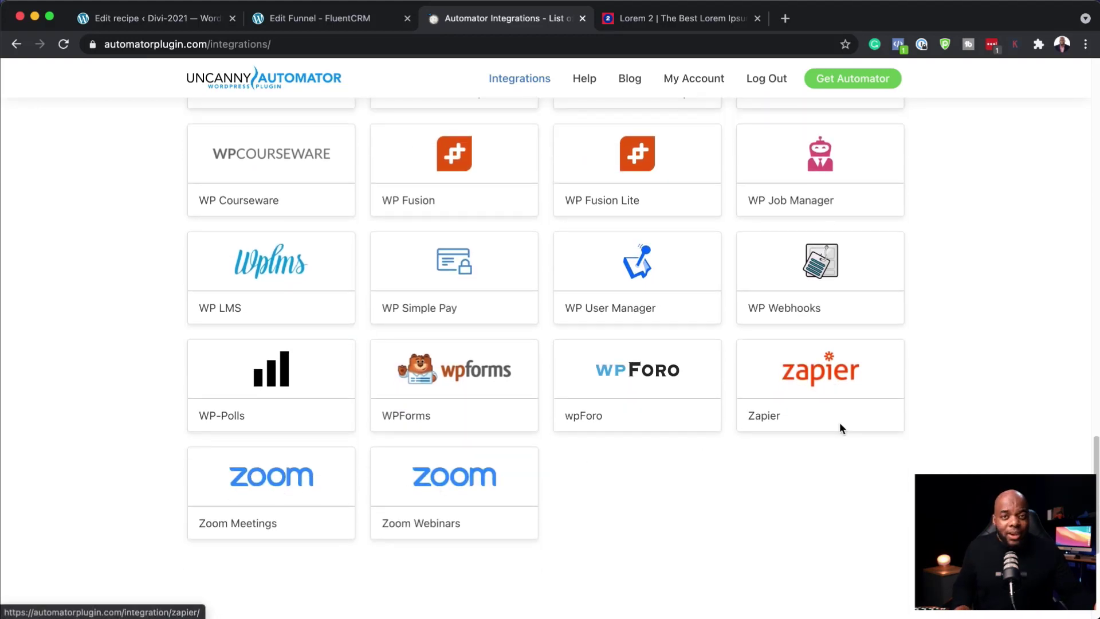
From the Recipes list, create a new Logged-in recipe and pick Automator as the trigger integration
{"action": "key", "text": "super+1"}
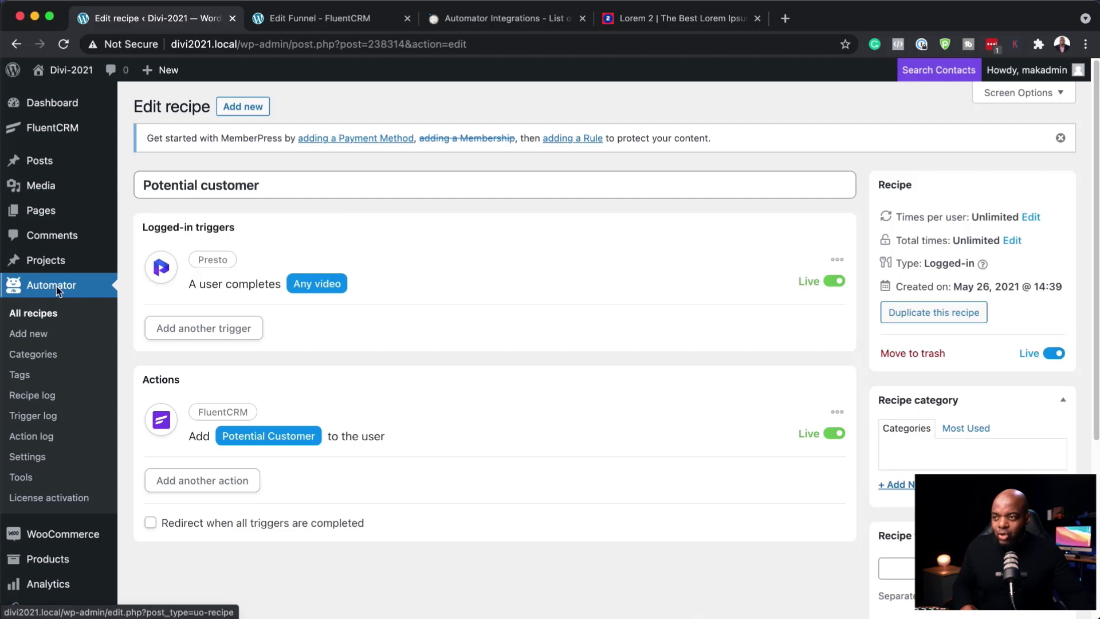
{"action": "left_click", "coordinate": [48, 319]}
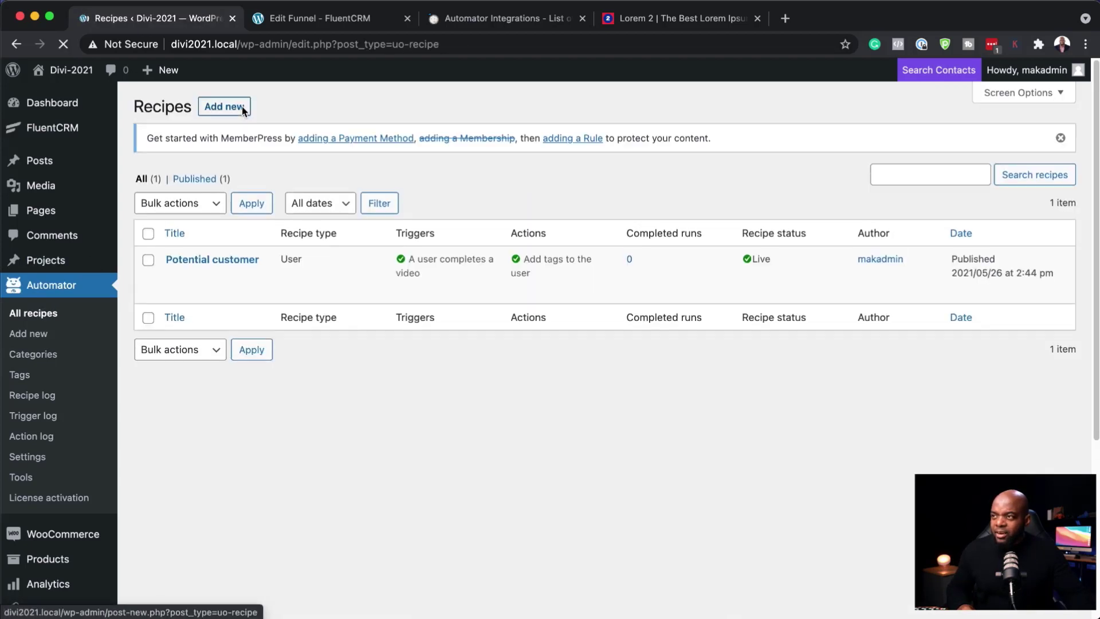
{"action": "left_click", "coordinate": [224, 107]}
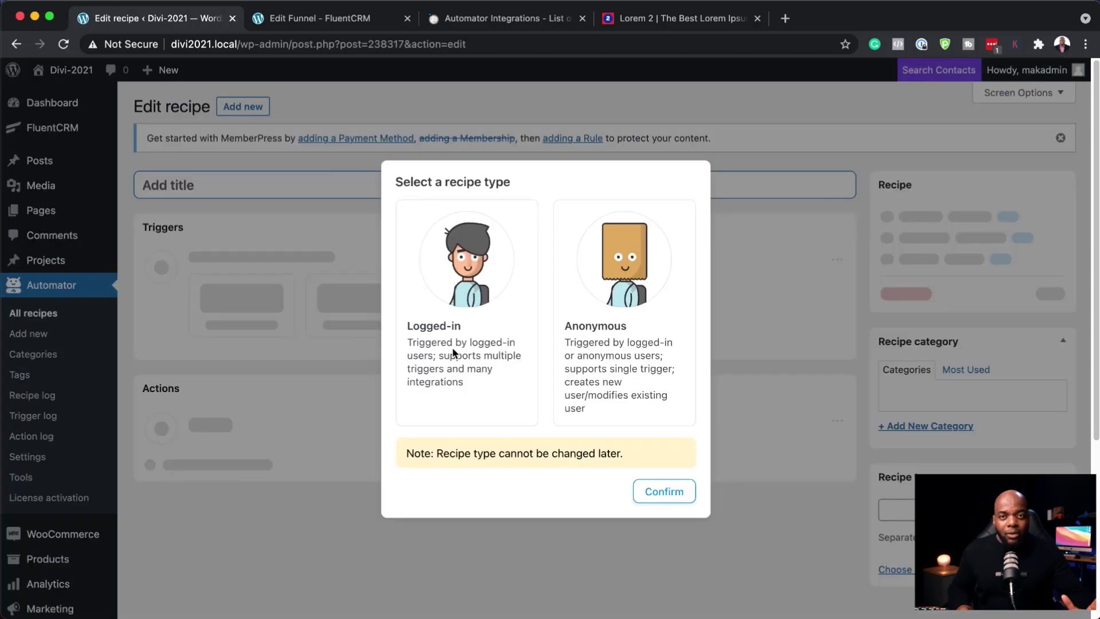
{"action": "left_click", "coordinate": [455, 356]}
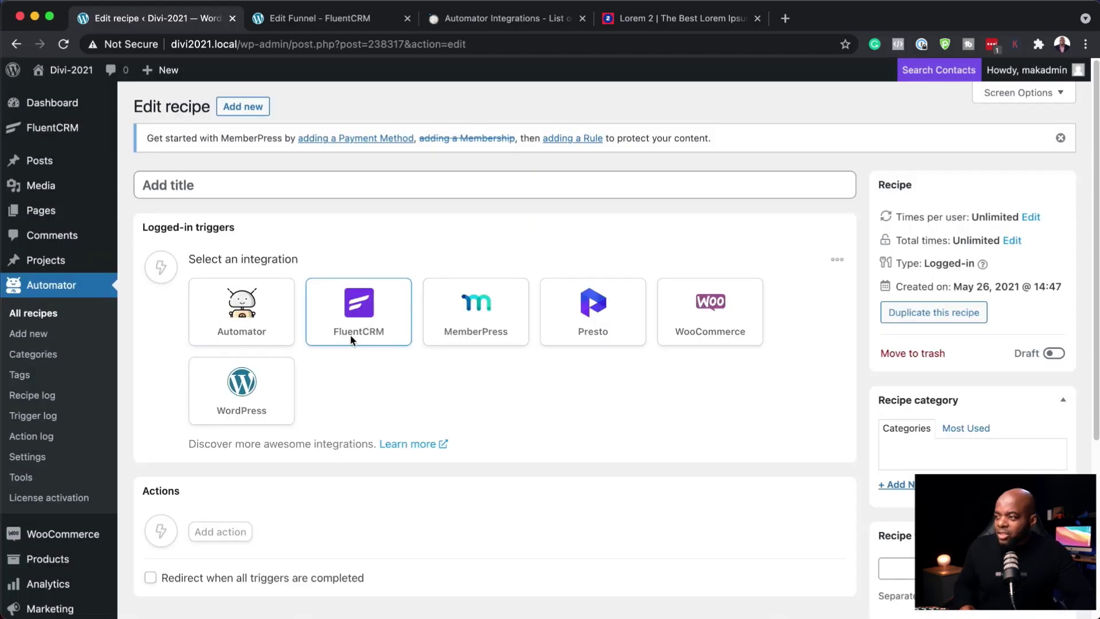
{"action": "left_click", "coordinate": [265, 322]}
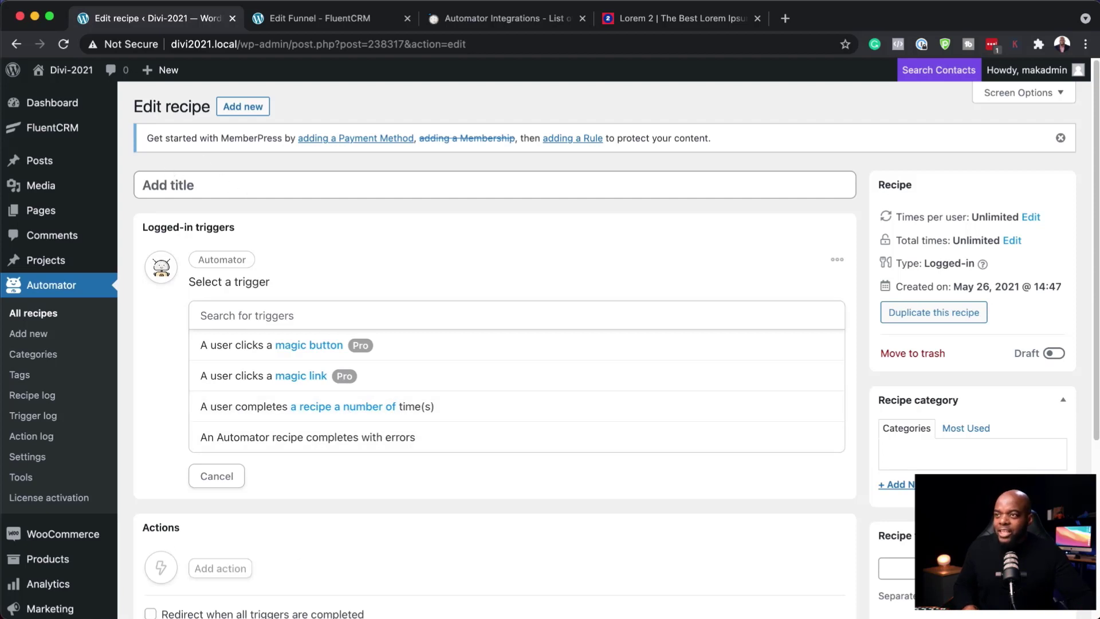
Delete the Automator trigger choice and pick MemberPress as the trigger integration instead
{"action": "left_click", "coordinate": [837, 261]}
{"action": "left_click", "coordinate": [807, 287]}
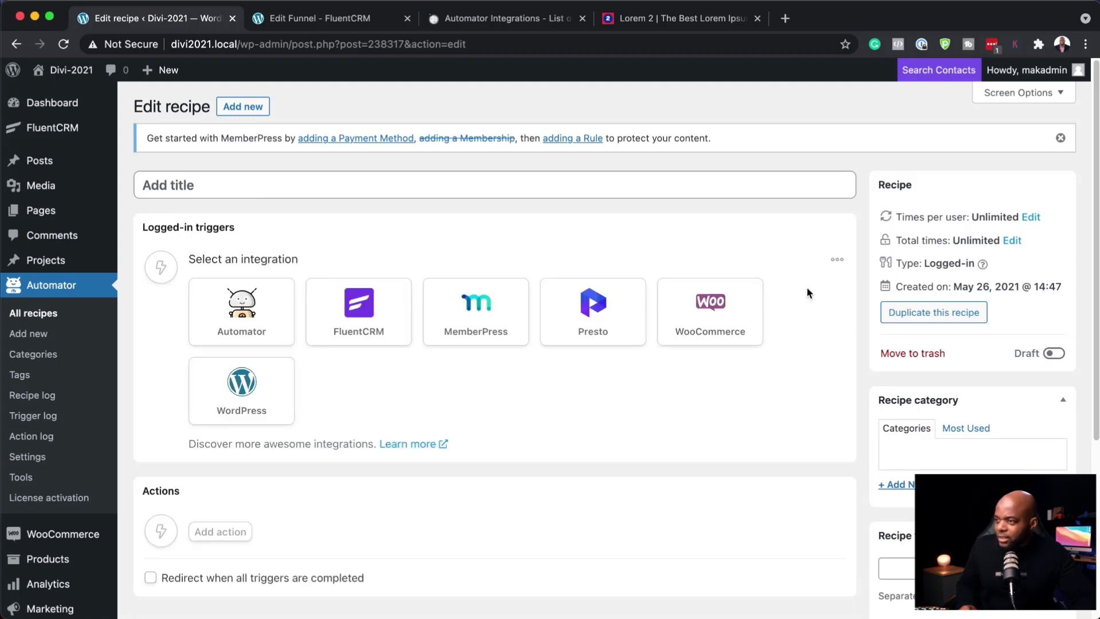
{"action": "left_click", "coordinate": [499, 308]}
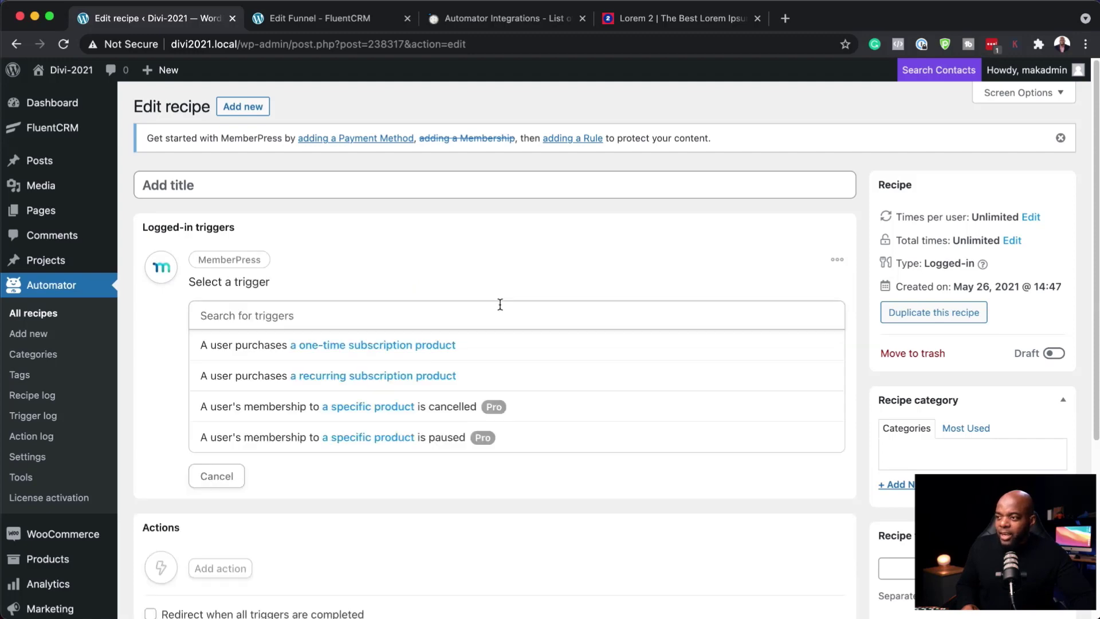
{"action": "scroll", "coordinate": [633, 389], "scroll_direction": "down", "scroll_amount": 5}
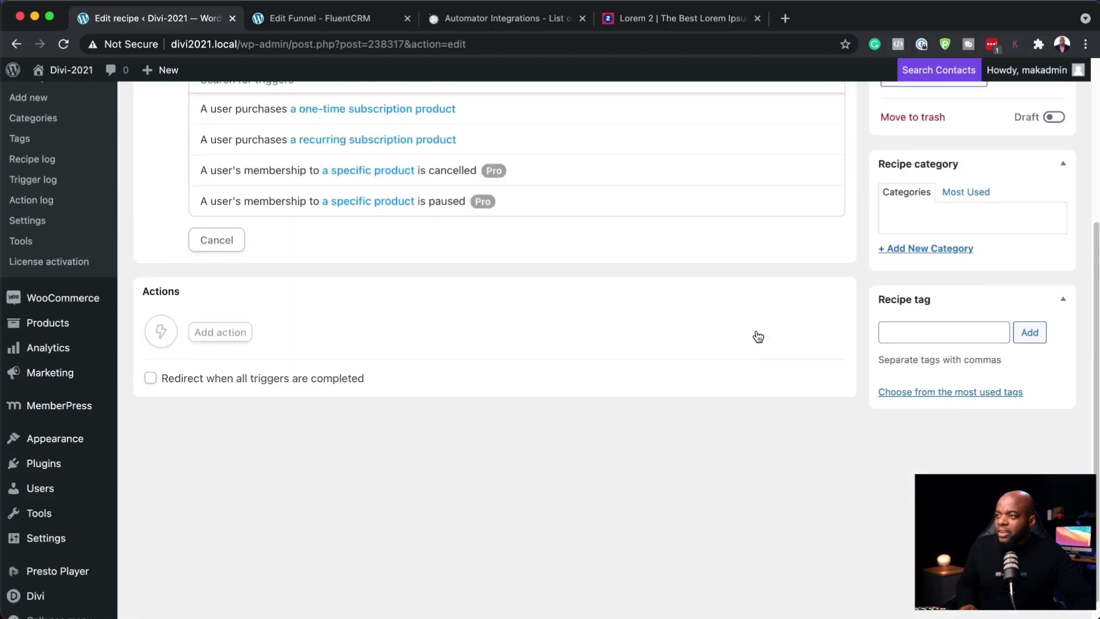
Use the 'membership to a specific product is cancelled' trigger with any recurring product, then begin adding an action
{"action": "scroll", "coordinate": [757, 336], "scroll_direction": "up", "scroll_amount": 4}
{"action": "scroll", "coordinate": [387, 304], "scroll_direction": "up", "scroll_amount": 1}
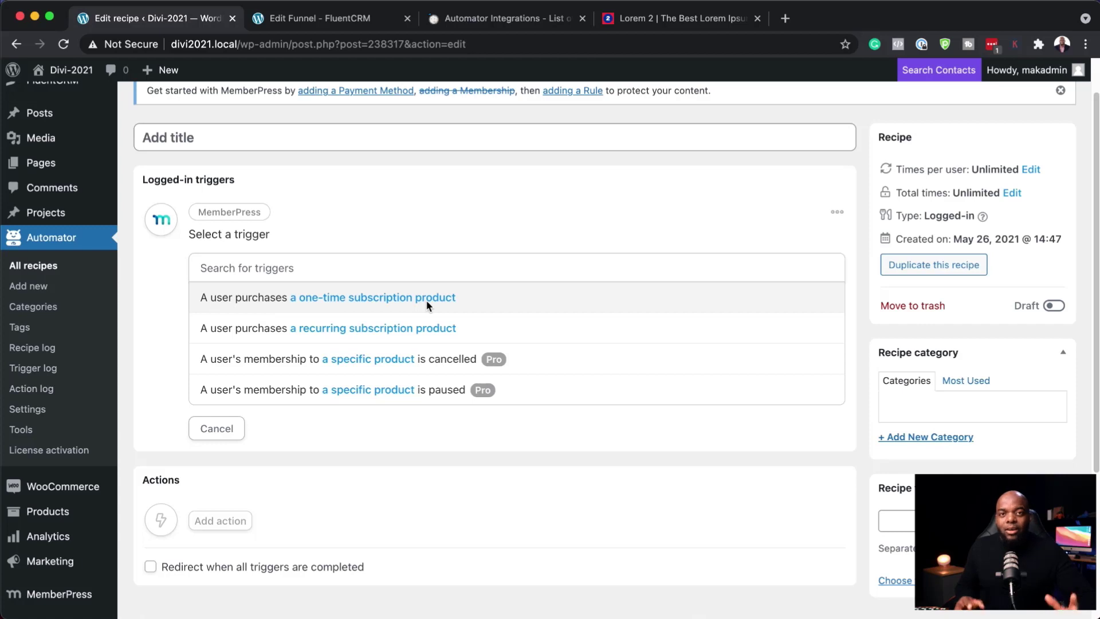
{"action": "scroll", "coordinate": [345, 321], "scroll_direction": "down", "scroll_amount": 2}
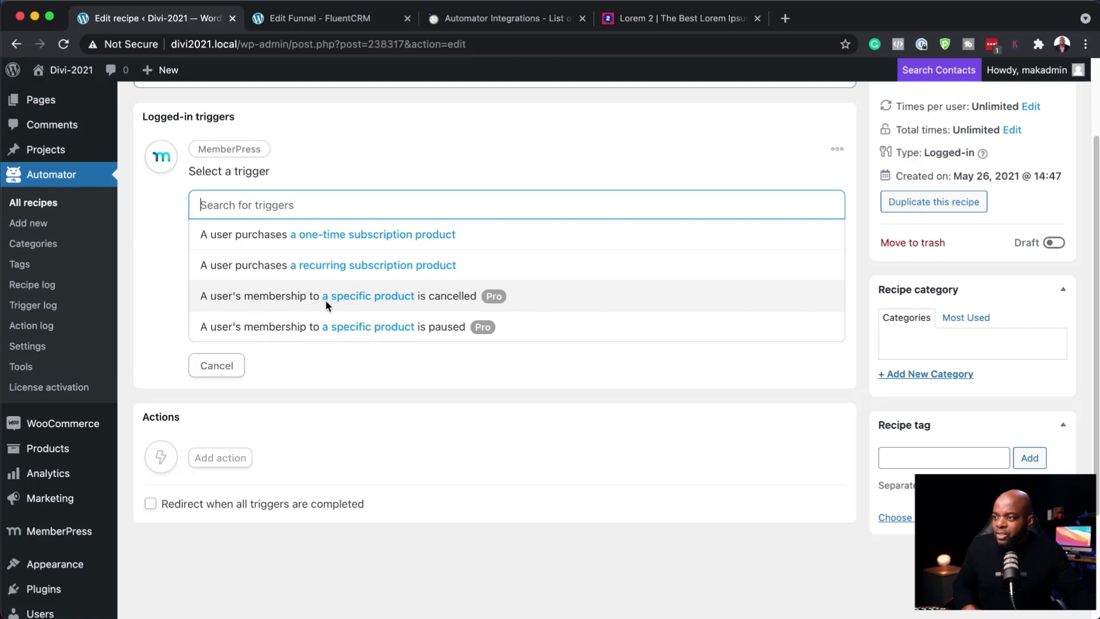
{"action": "left_click", "coordinate": [523, 303]}
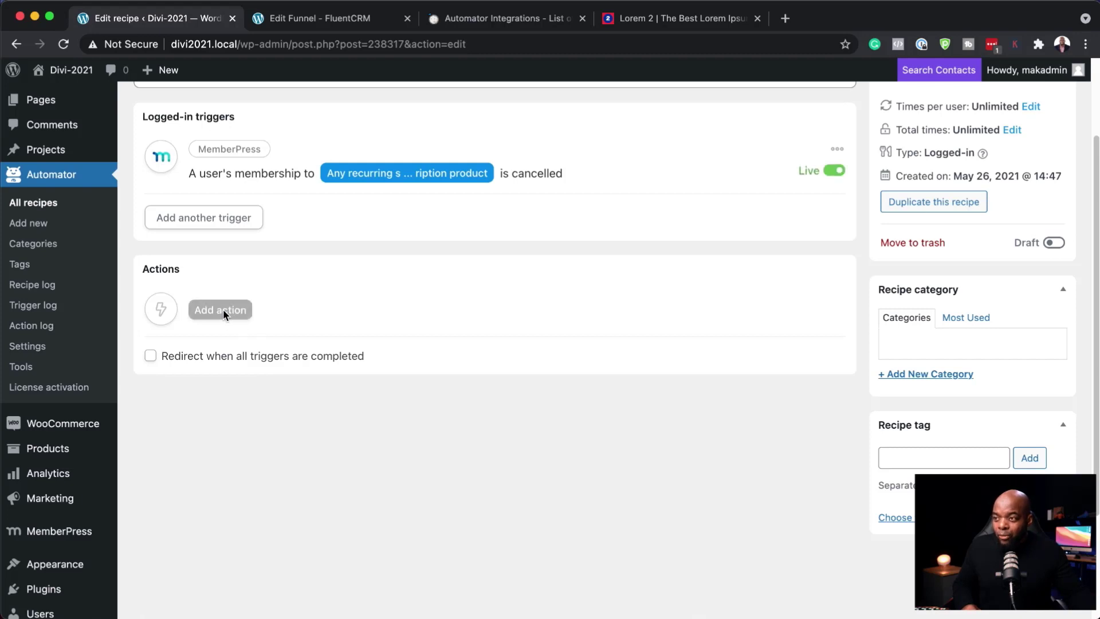
{"action": "left_click", "coordinate": [221, 310]}
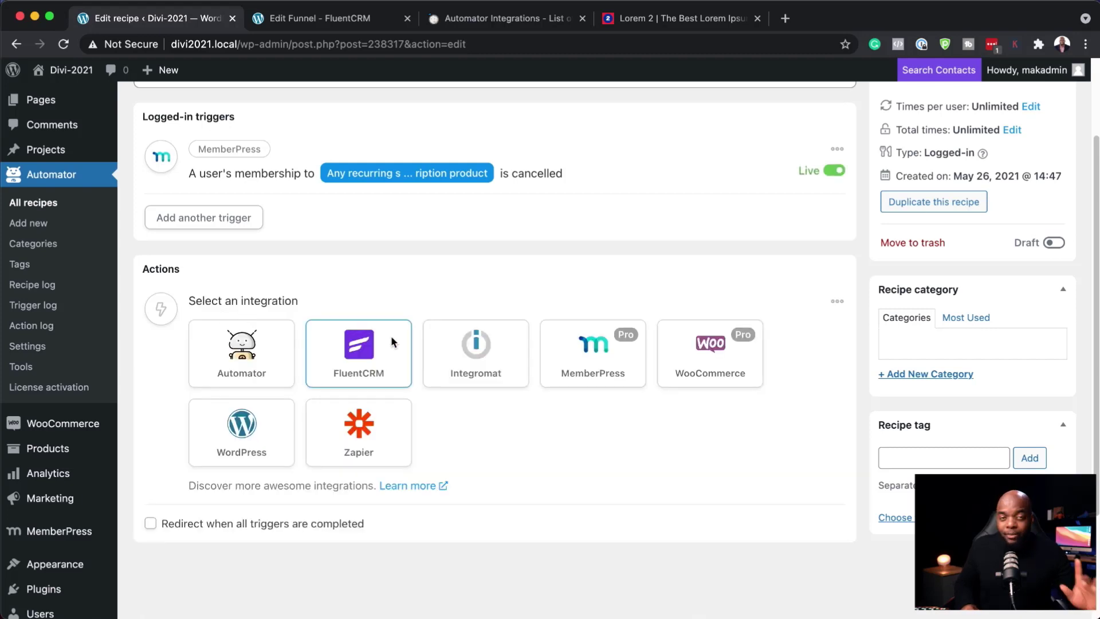
Save a MemberPress 'Add the user to a membership' action for Free Membership with tax rate 0
{"action": "left_click", "coordinate": [599, 360]}
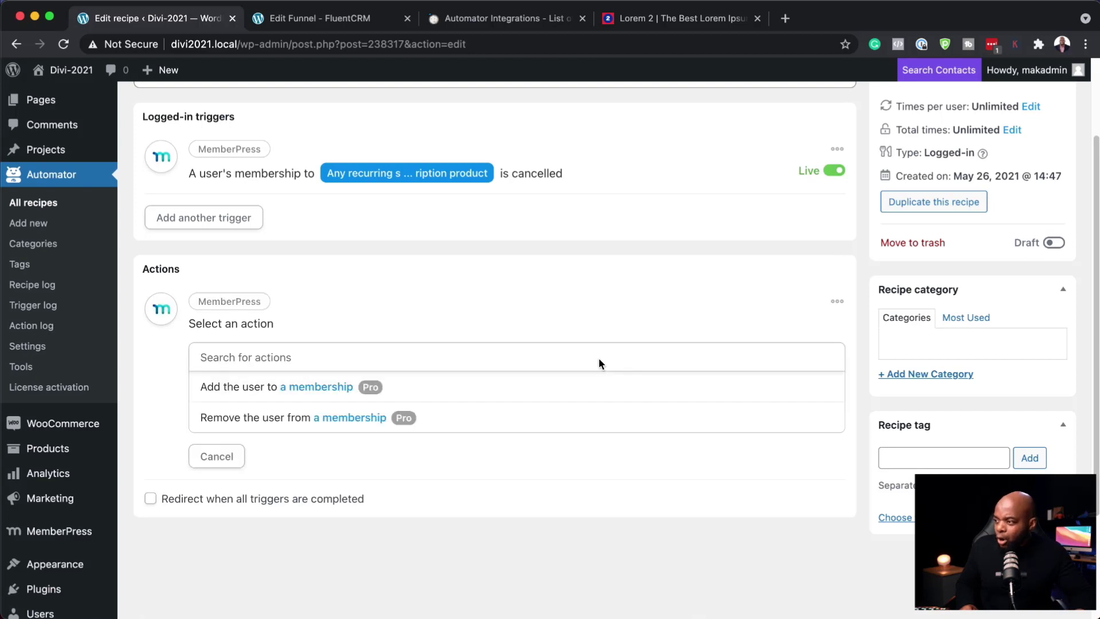
{"action": "left_click", "coordinate": [397, 385]}
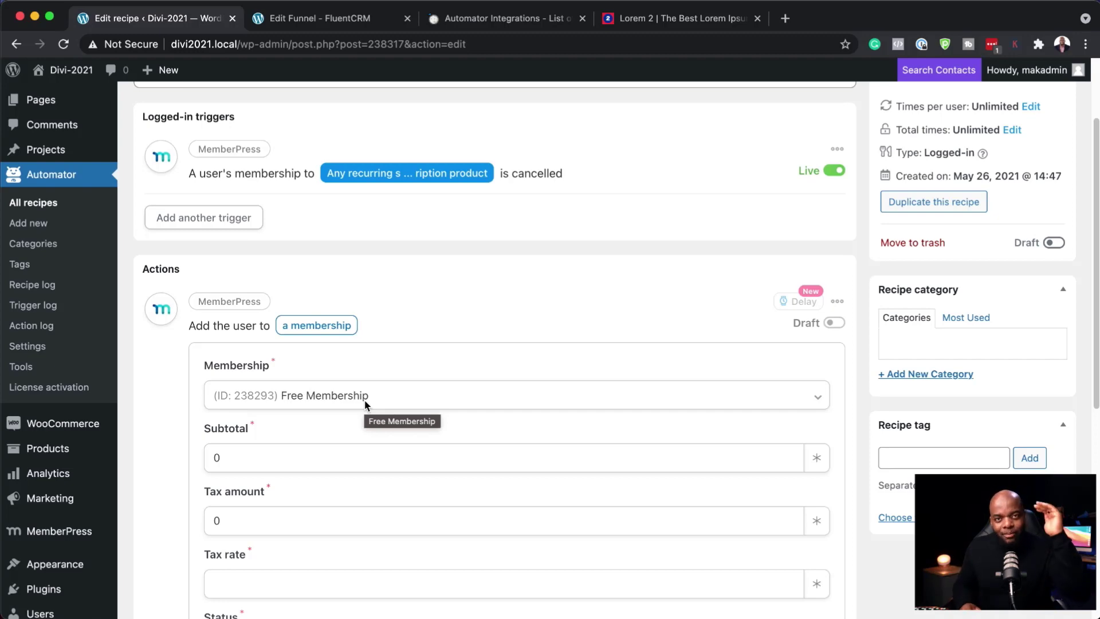
{"action": "scroll", "coordinate": [365, 404], "scroll_direction": "down", "scroll_amount": 5}
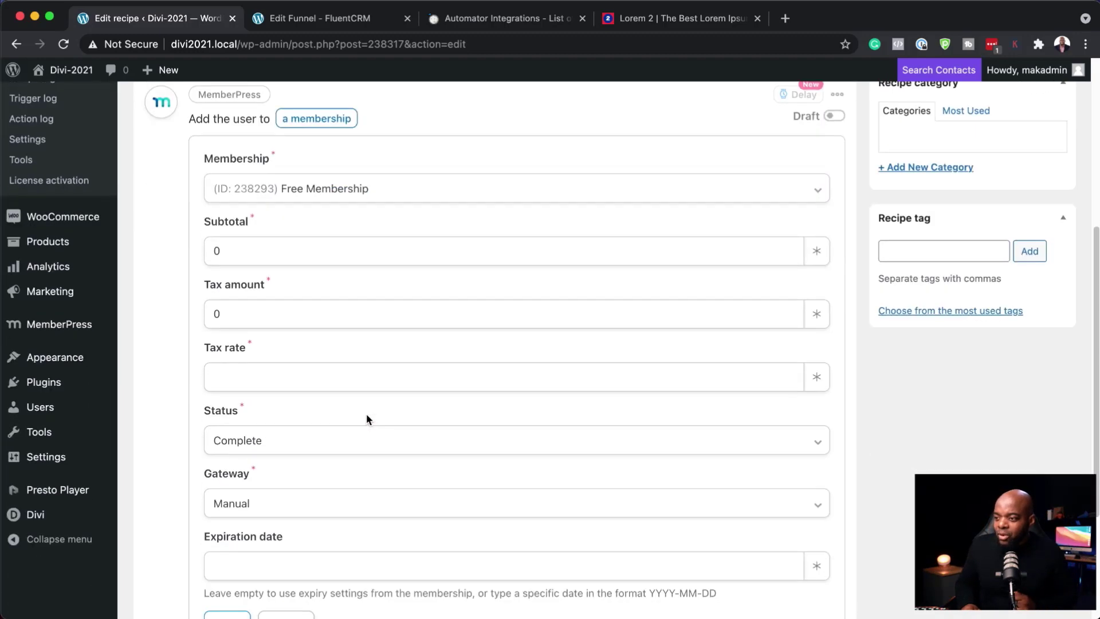
{"action": "left_click", "coordinate": [246, 374]}
{"action": "type", "text": "0"}
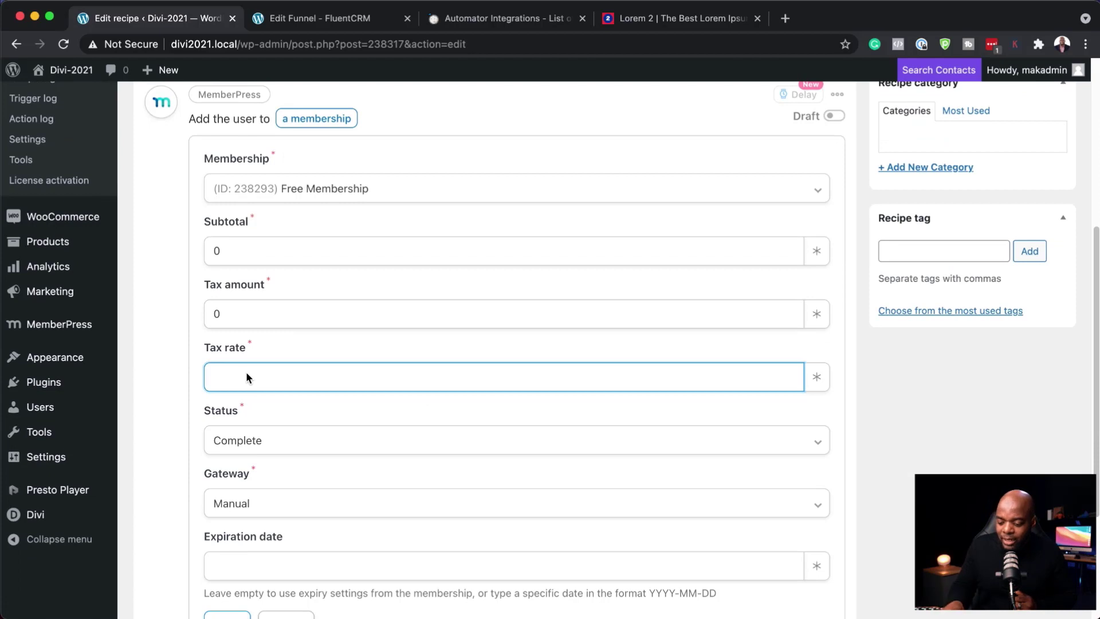
{"action": "scroll", "coordinate": [460, 452], "scroll_direction": "down", "scroll_amount": 5}
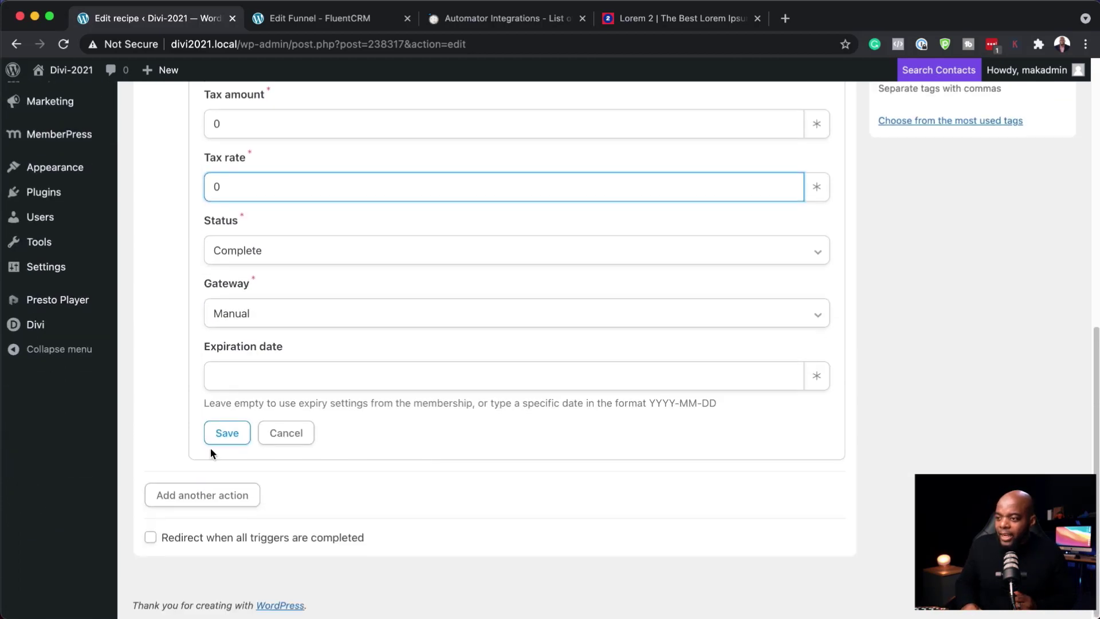
{"action": "left_click", "coordinate": [227, 436]}
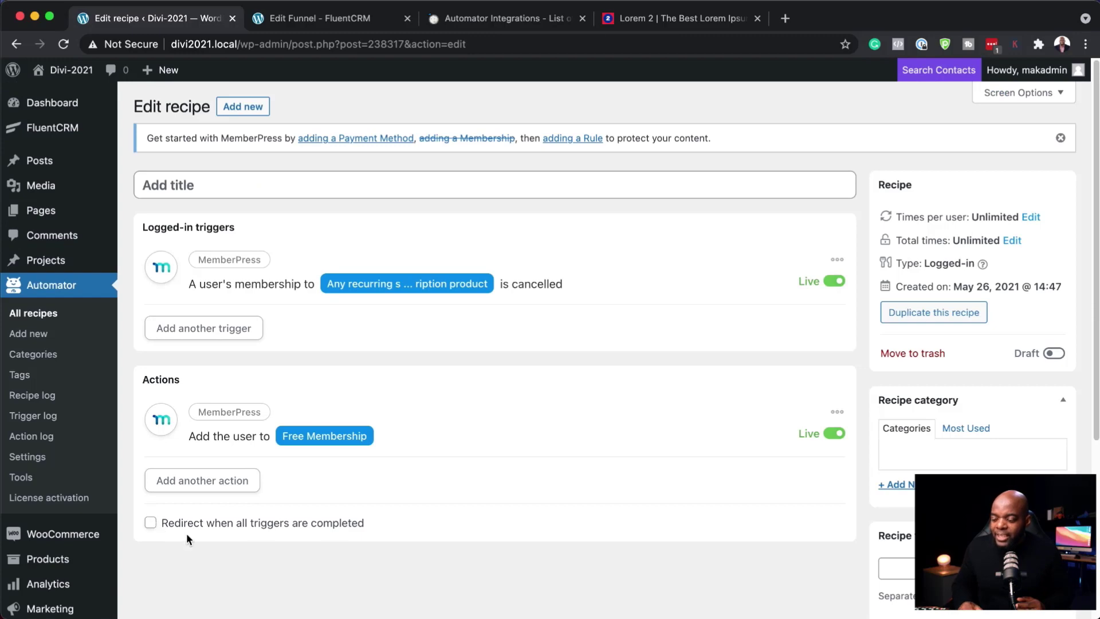
{"action": "left_click", "coordinate": [150, 523]}
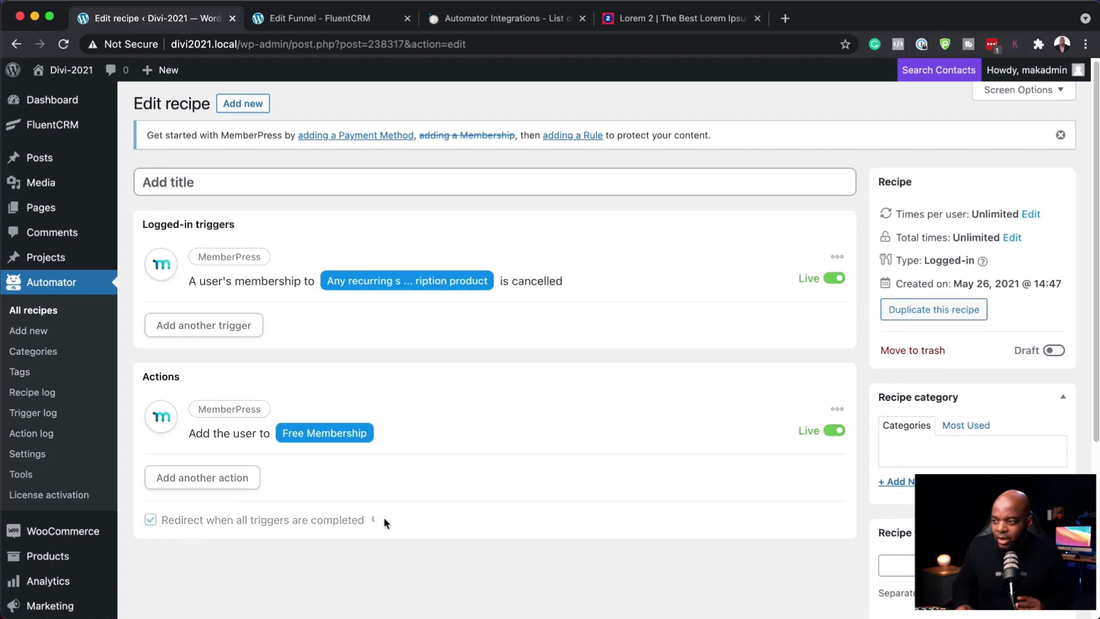
{"action": "scroll", "coordinate": [479, 518], "scroll_direction": "down", "scroll_amount": 3}
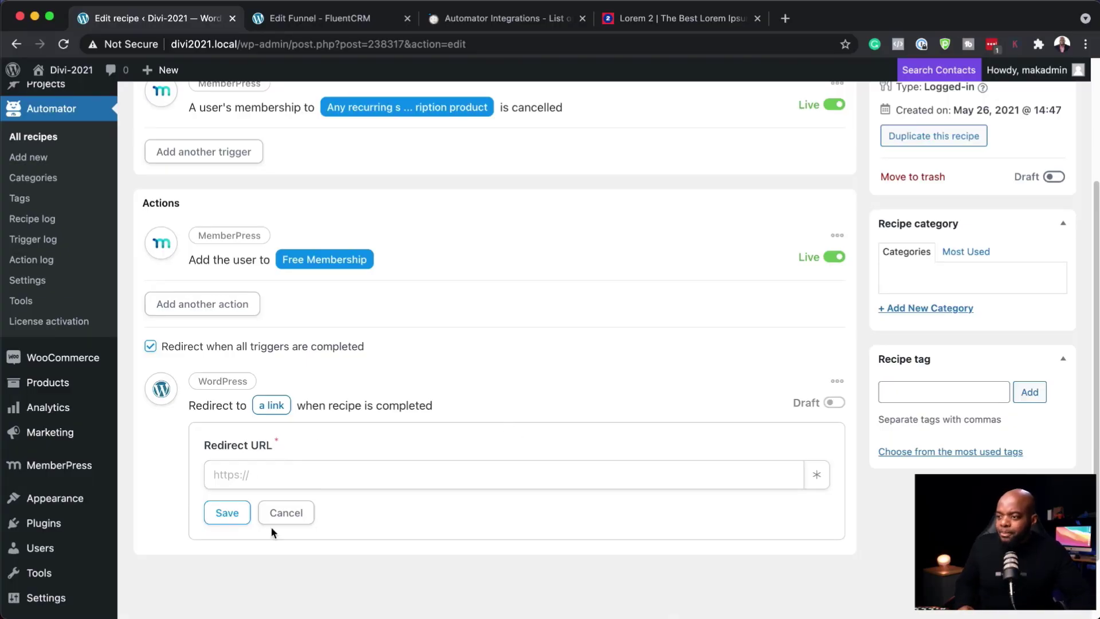
{"action": "left_click", "coordinate": [151, 347]}
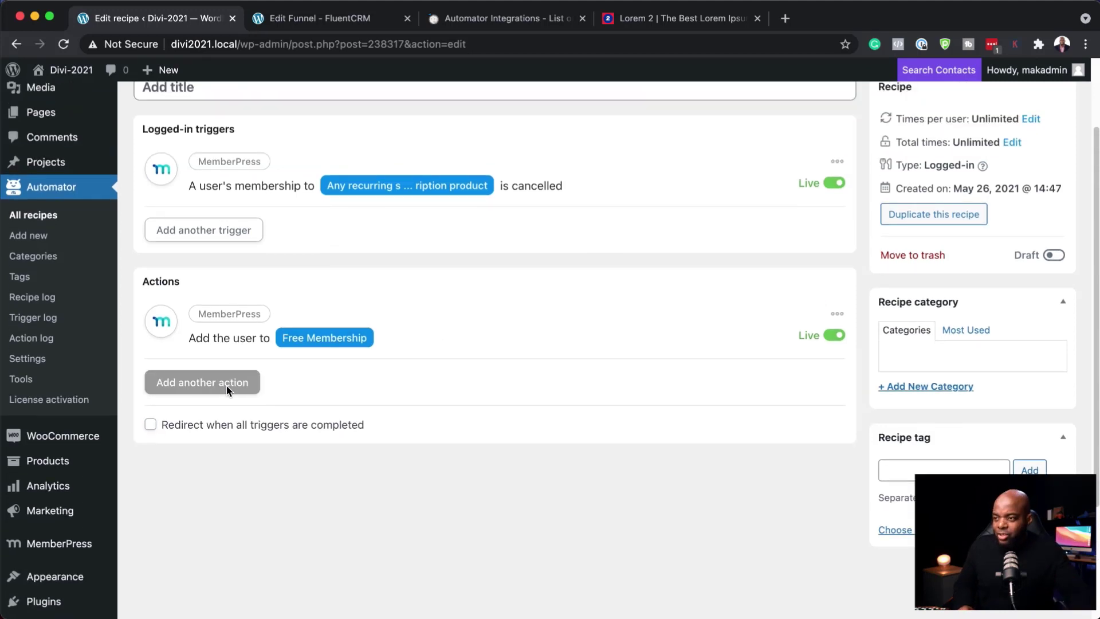
Add a FluentCRM 'Add tags to the user' action using the Potential Customer tag
{"action": "left_click", "coordinate": [226, 386]}
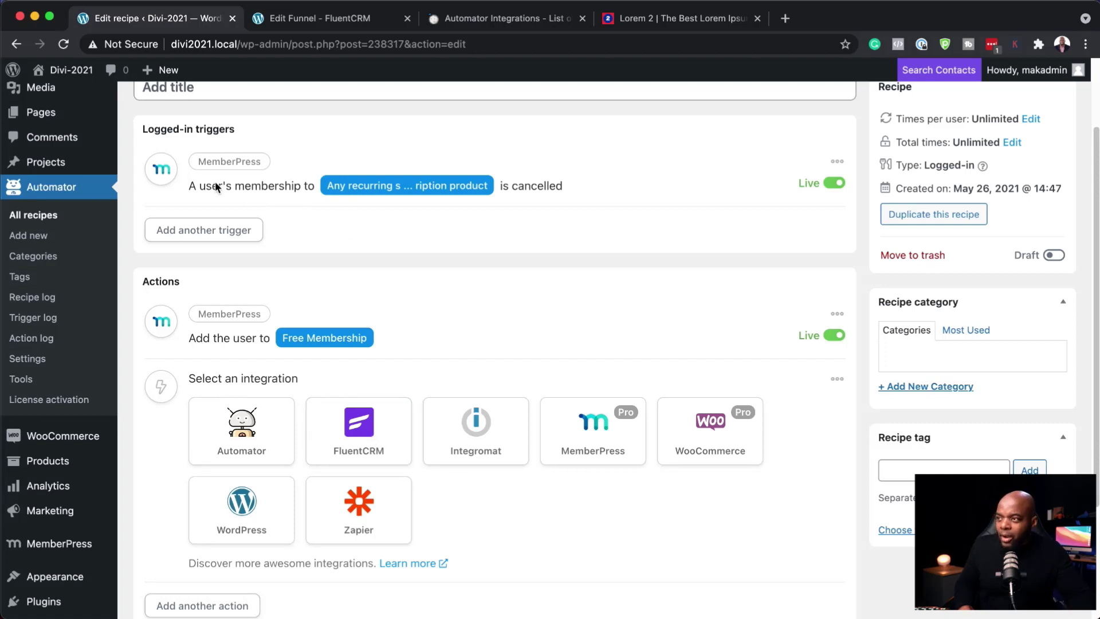
{"action": "left_click", "coordinate": [374, 433]}
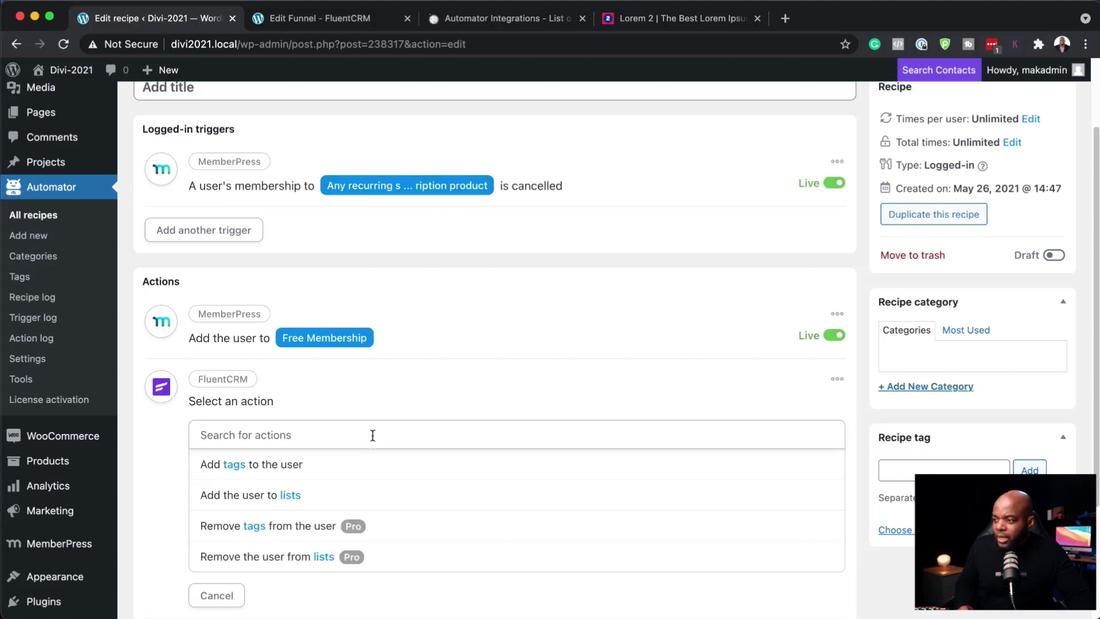
{"action": "left_click", "coordinate": [298, 466]}
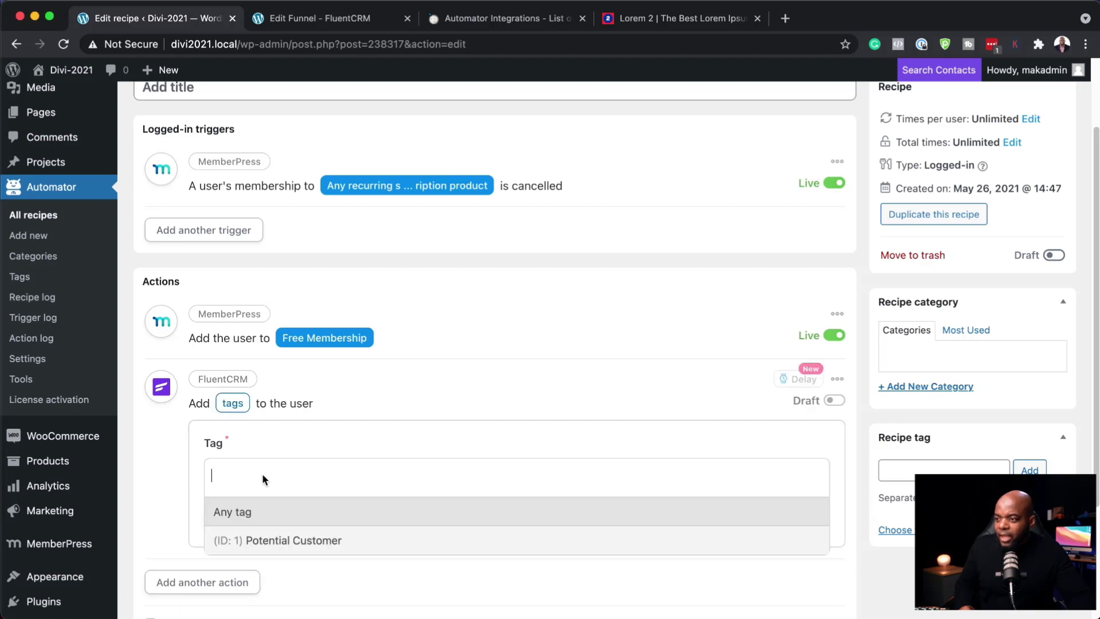
{"action": "left_click", "coordinate": [316, 541]}
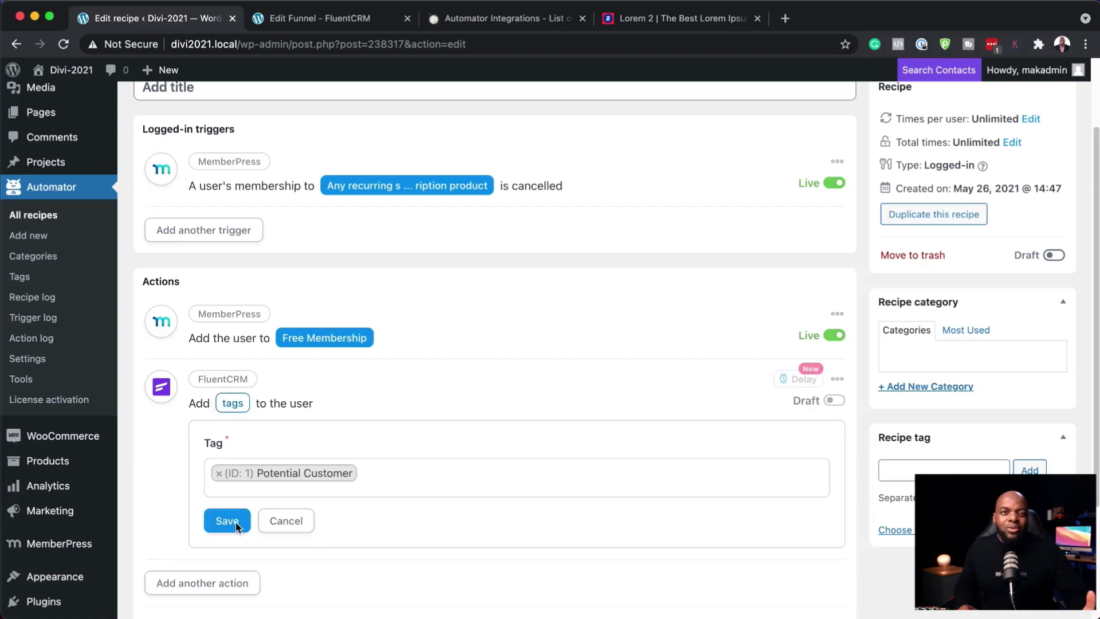